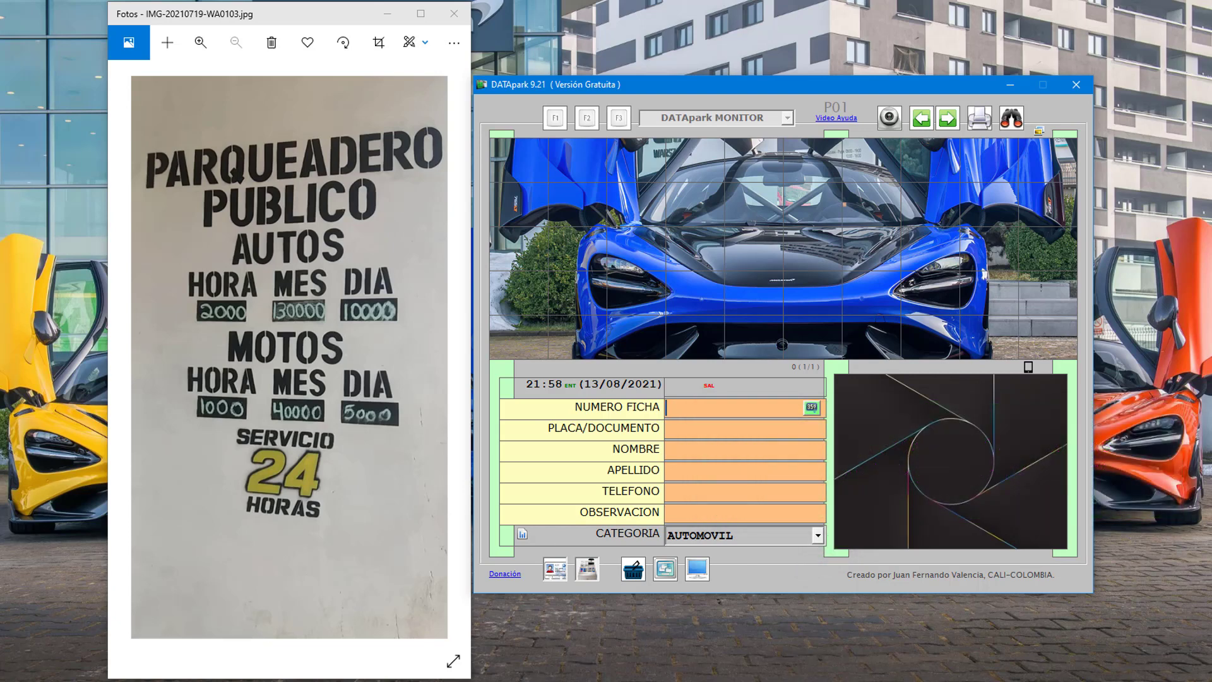
Open the tariff generator and delete all existing rate lines under the AUTOMOVIL category
key("ctrl+t")
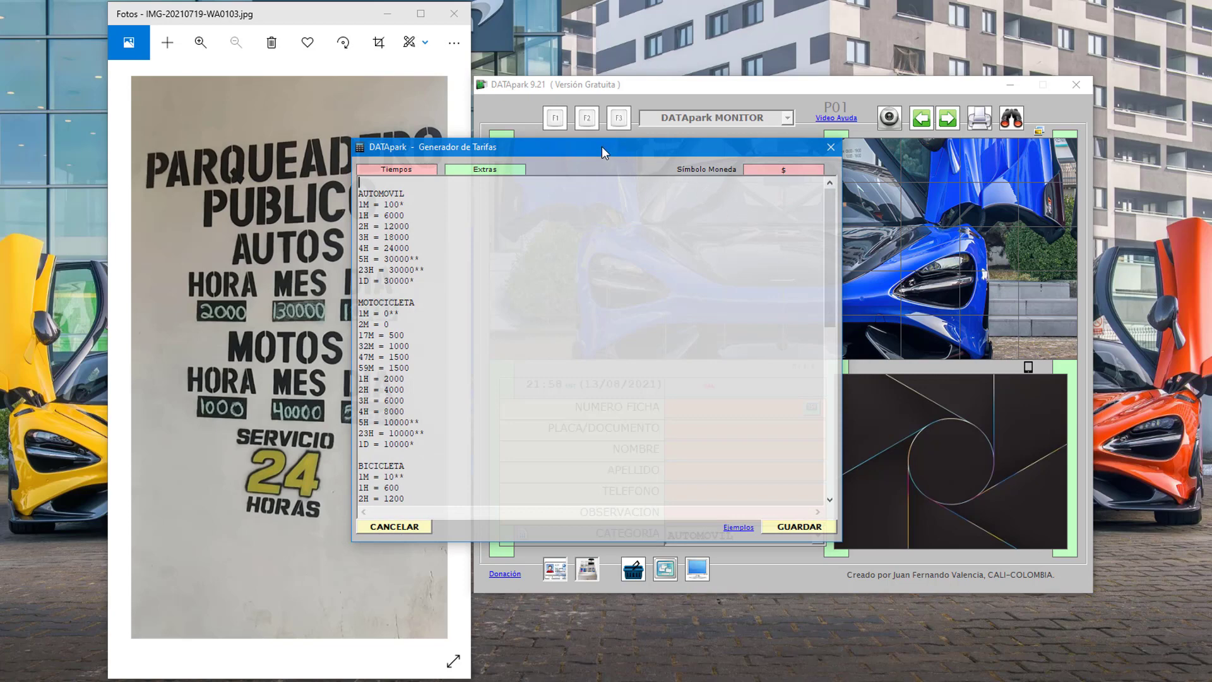
left_click_drag(601, 146, 795, 148)
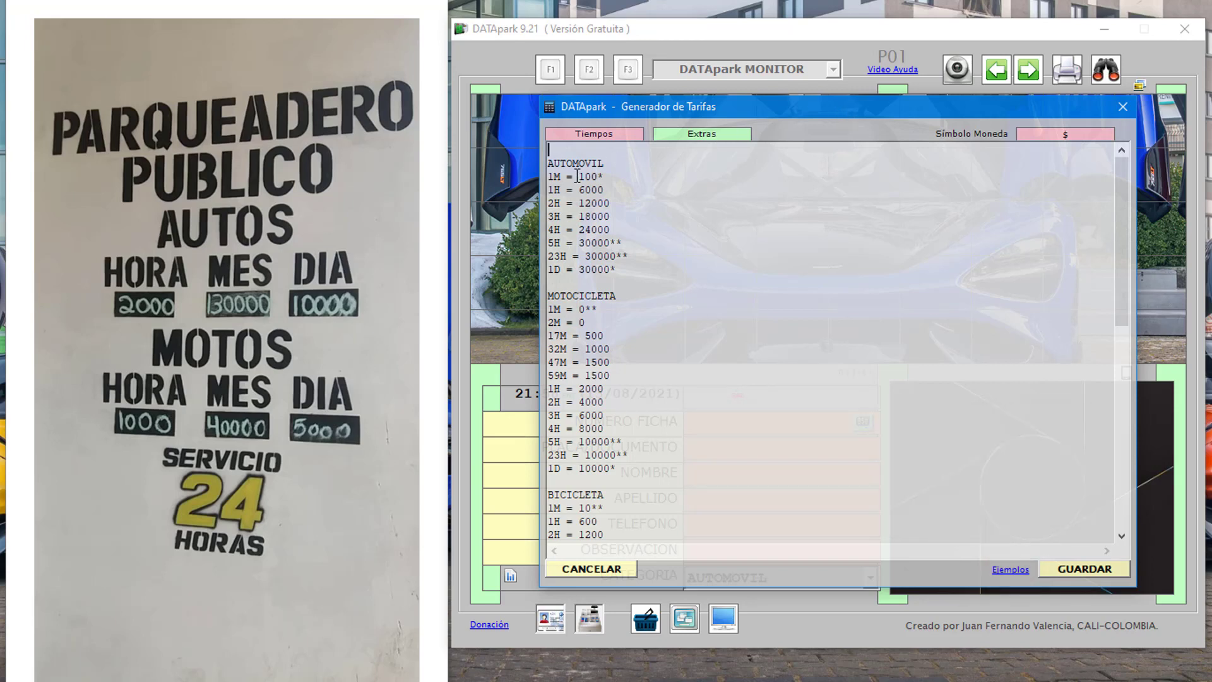
left_click_drag(547, 177, 632, 267)
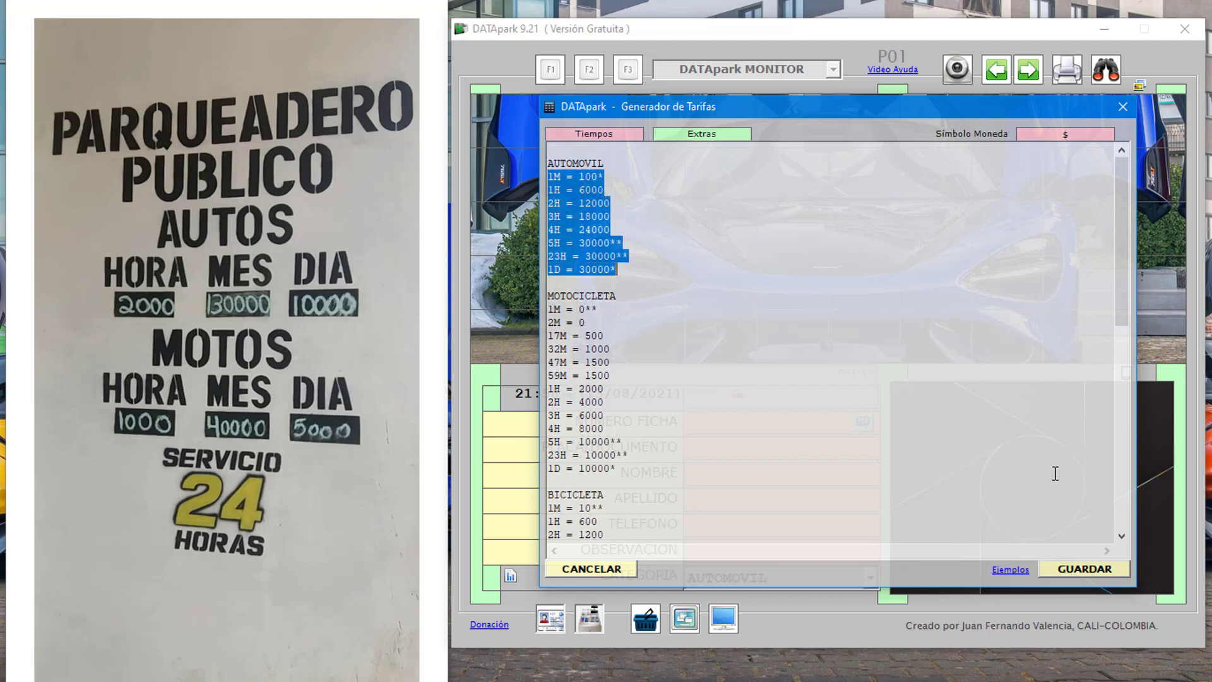
key("Delete")
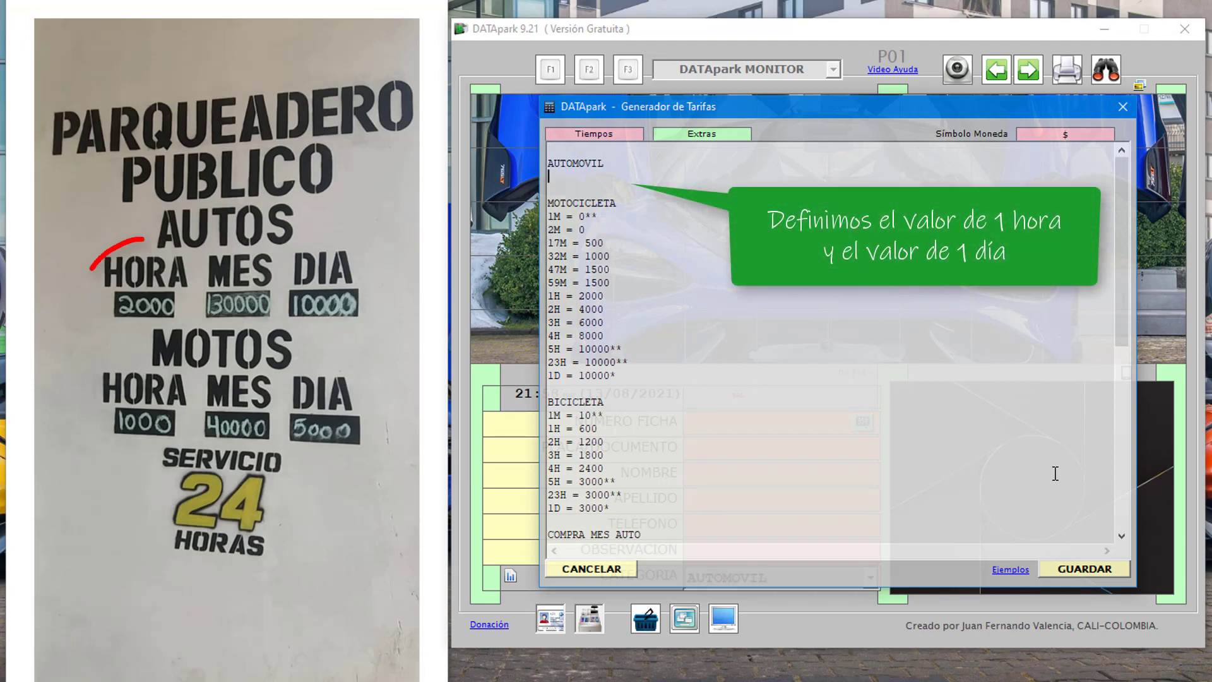
Enter the car's hourly and daily rates under AUTOMOVIL as "1H = 2000" and "1D = 10000*"
type("1")
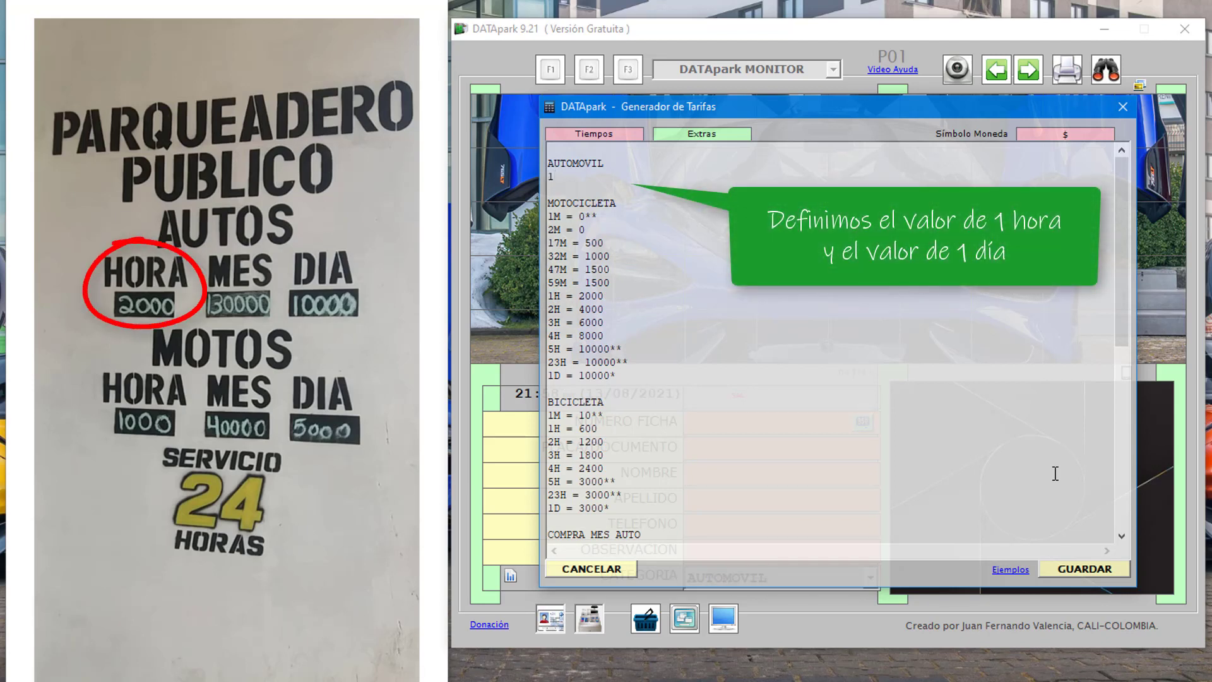
type("H = 2000")
key("Return")
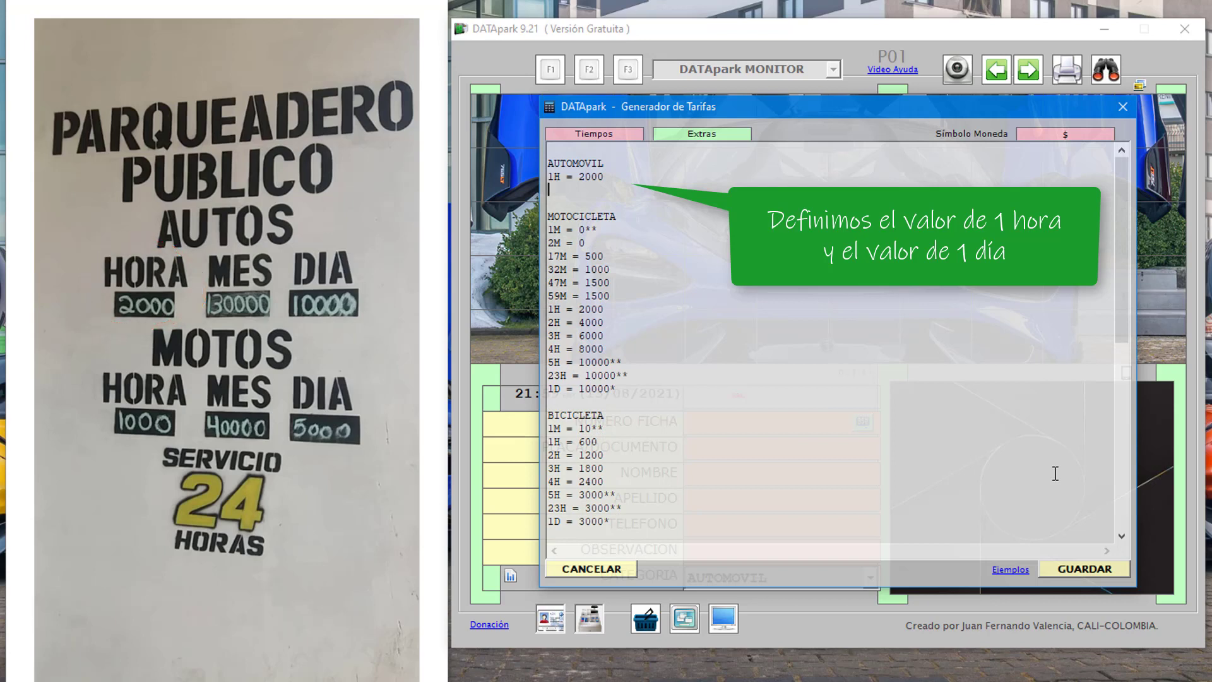
type("1D ")
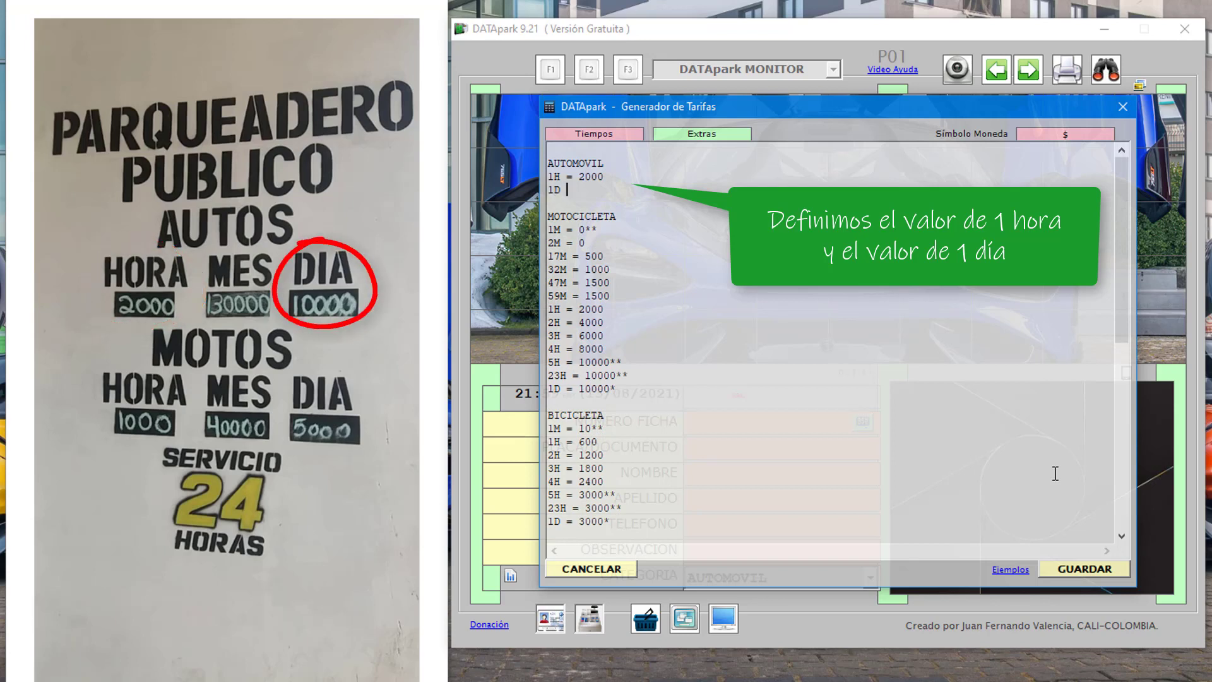
type("= 10000*")
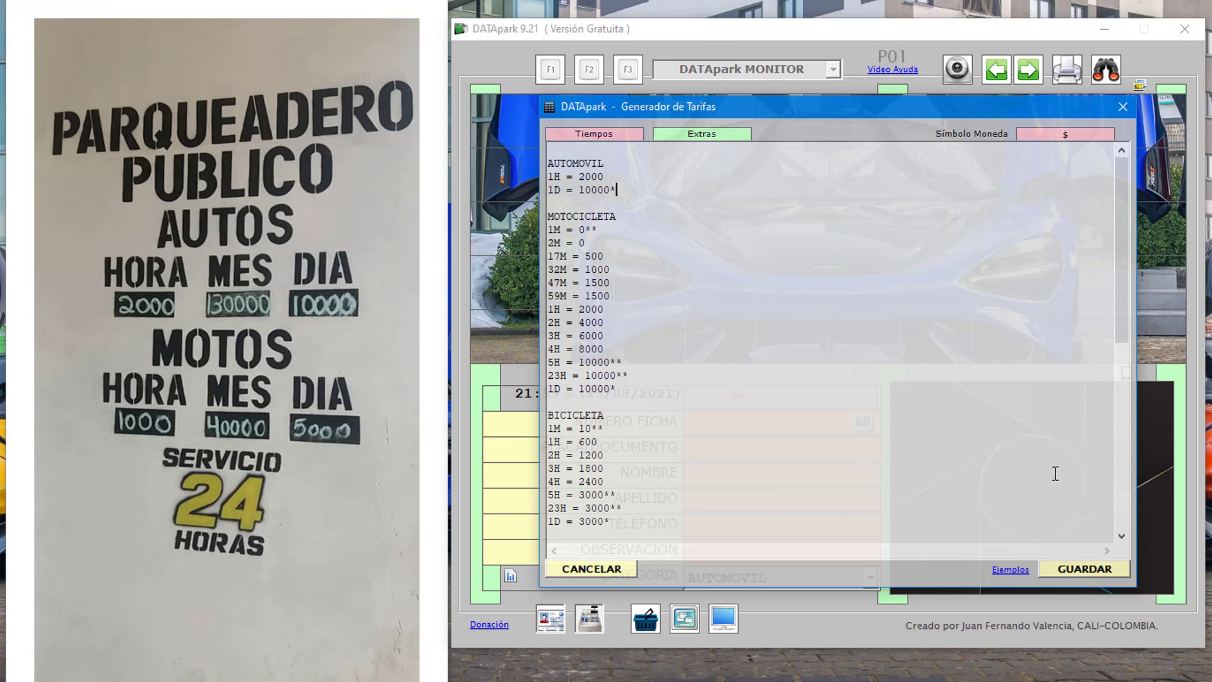
Add the minute rate "1M = 0**" as the first line under AUTOMOVIL, above the 1H rate
key("Home")
key("Up")
key("Return")
key("Up")
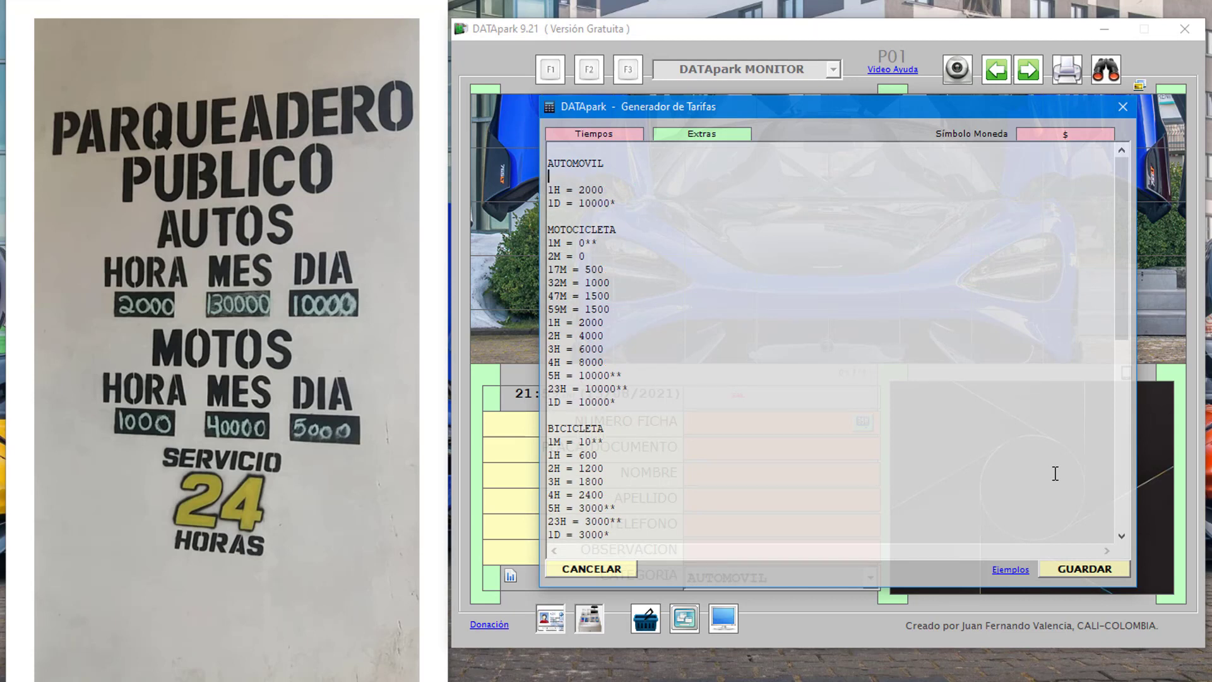
type("1M")
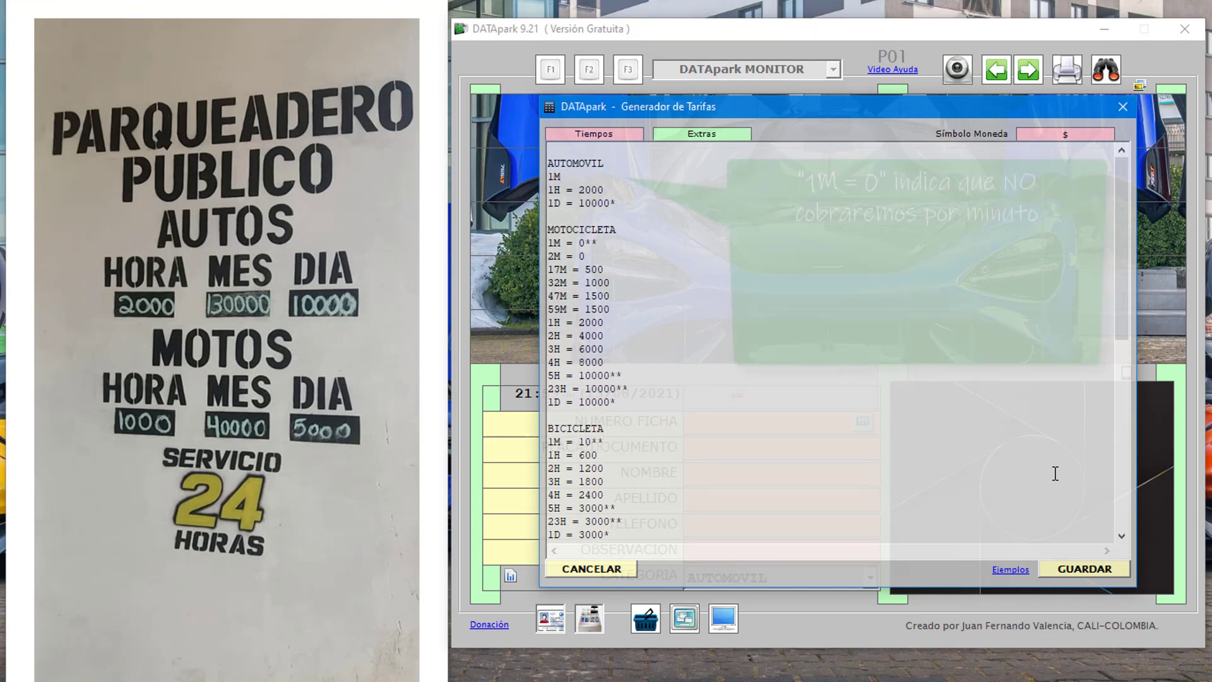
type(" = ")
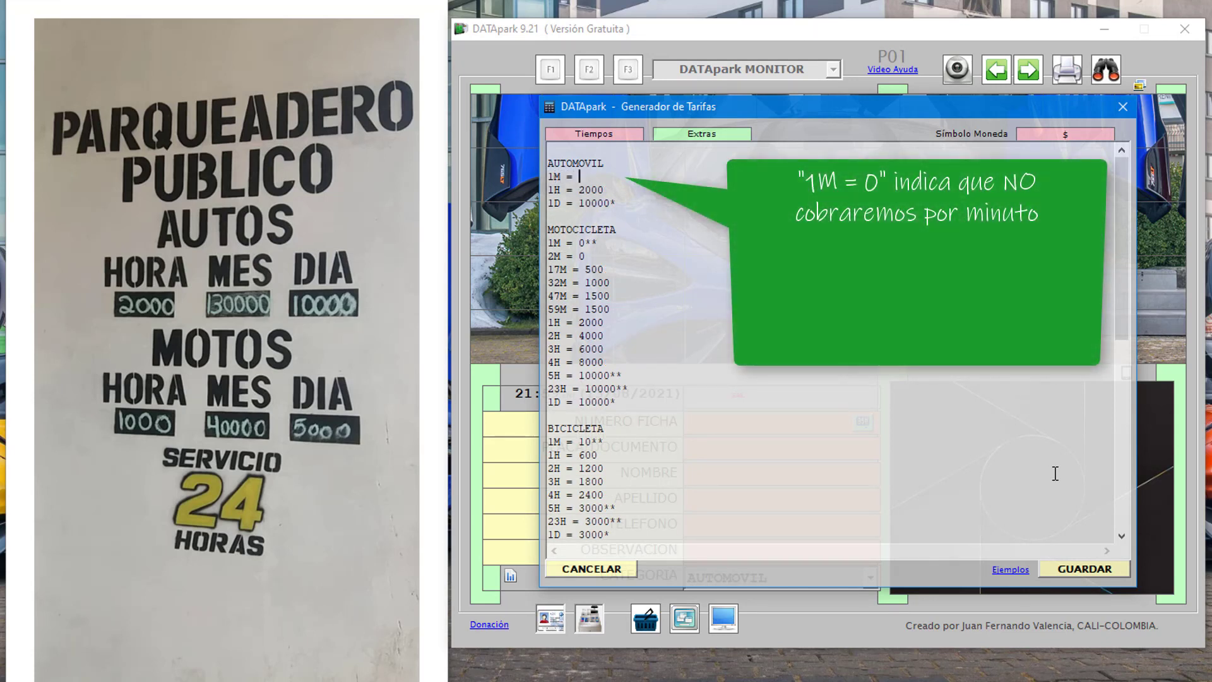
type("0**")
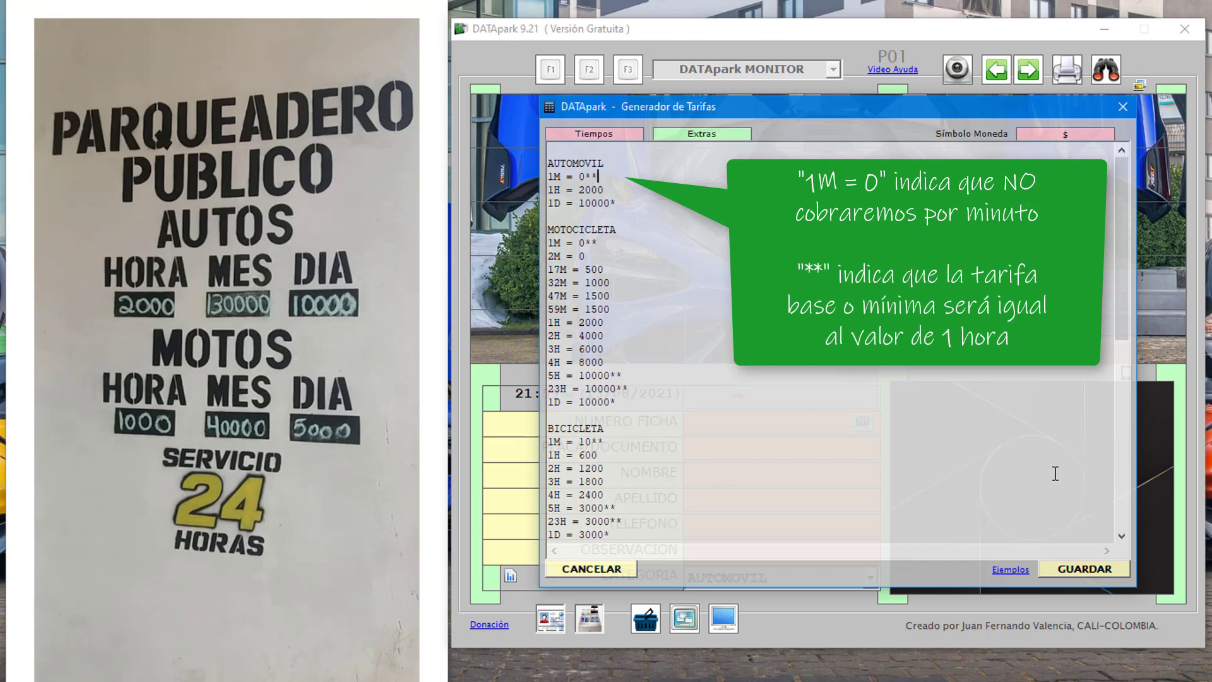
Add the fraction rates "5M = 0" and "59M = 2000" between the 1M and 1H lines of AUTOMOVIL
key("Return")
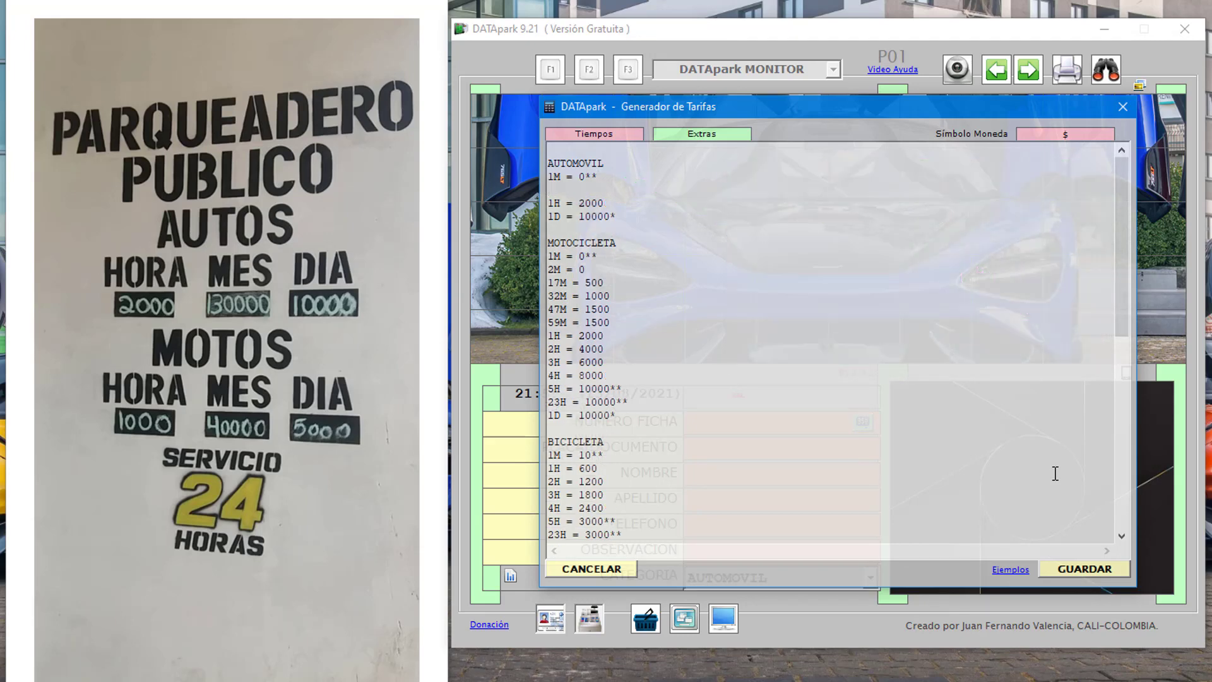
type("59M = ")
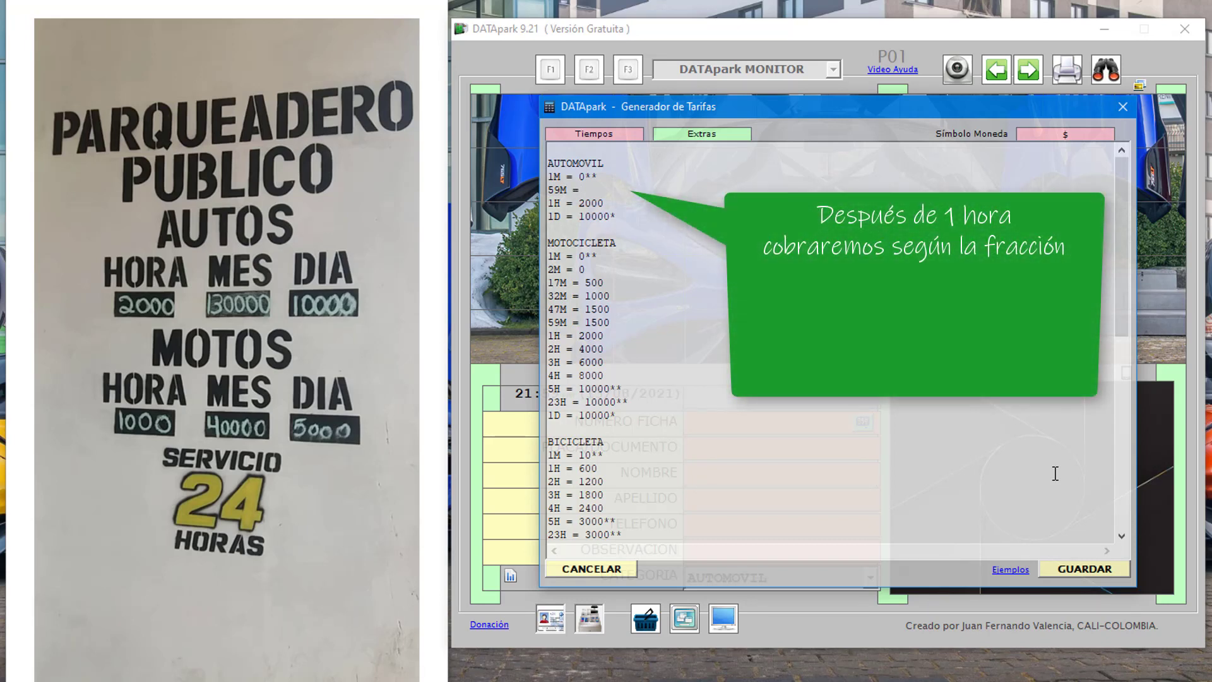
type("2000")
key("Return")
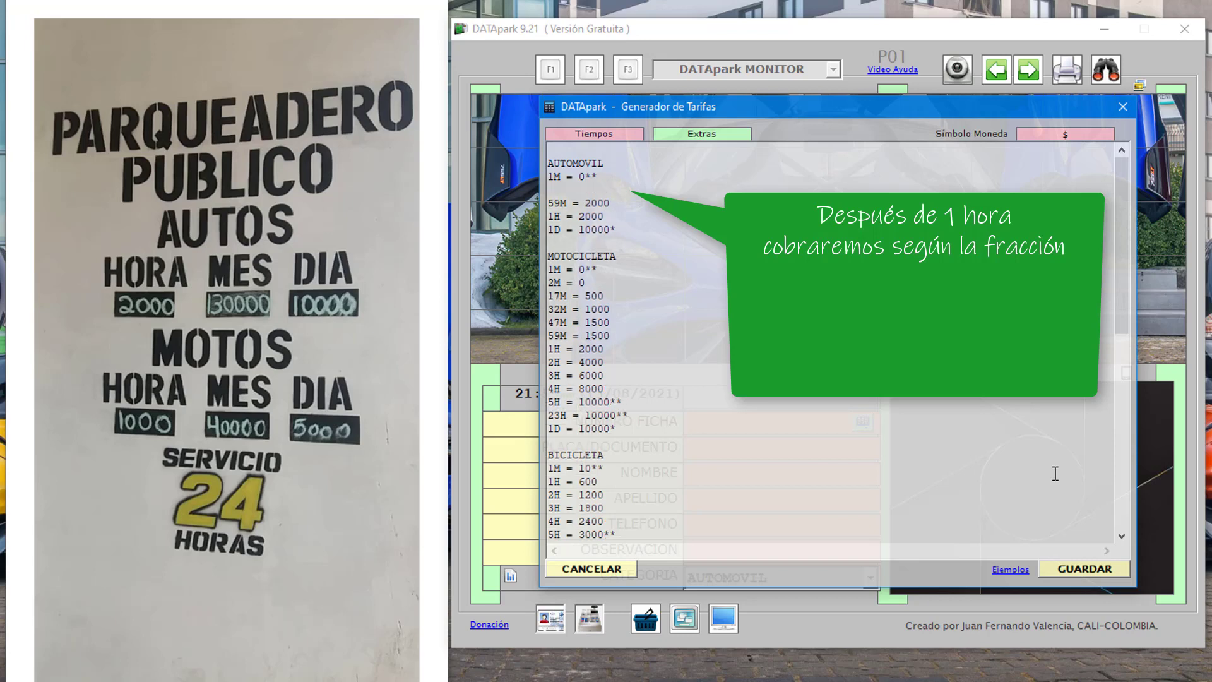
type("5")
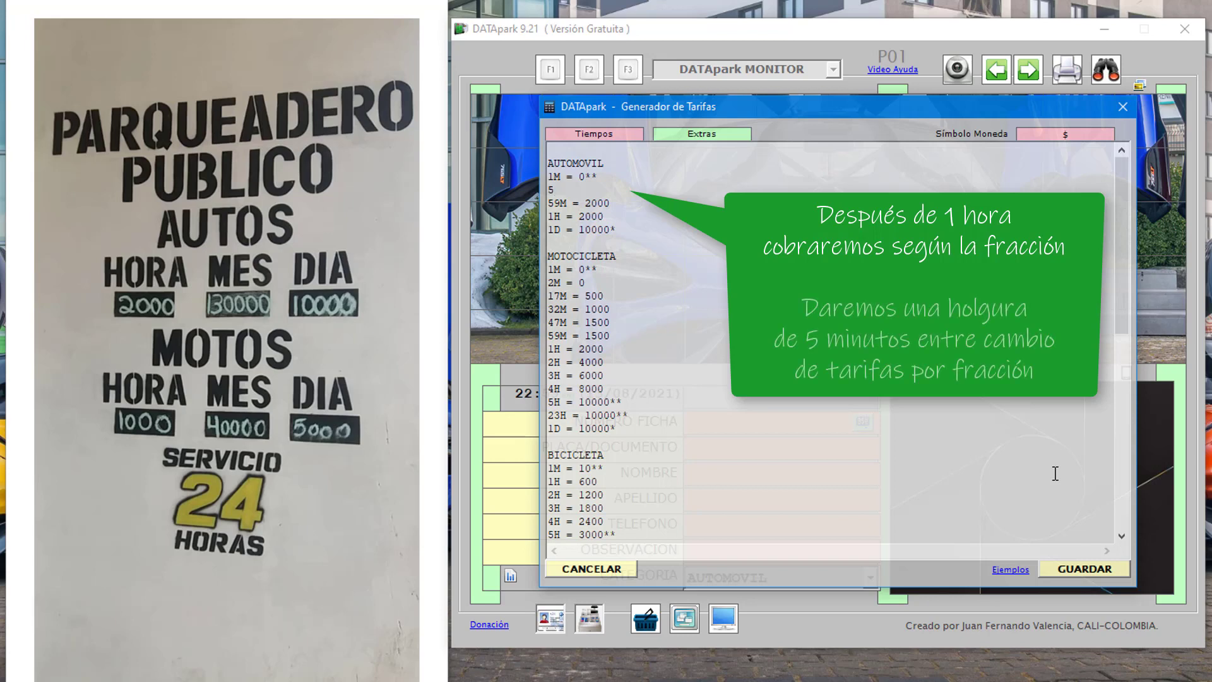
type("M =")
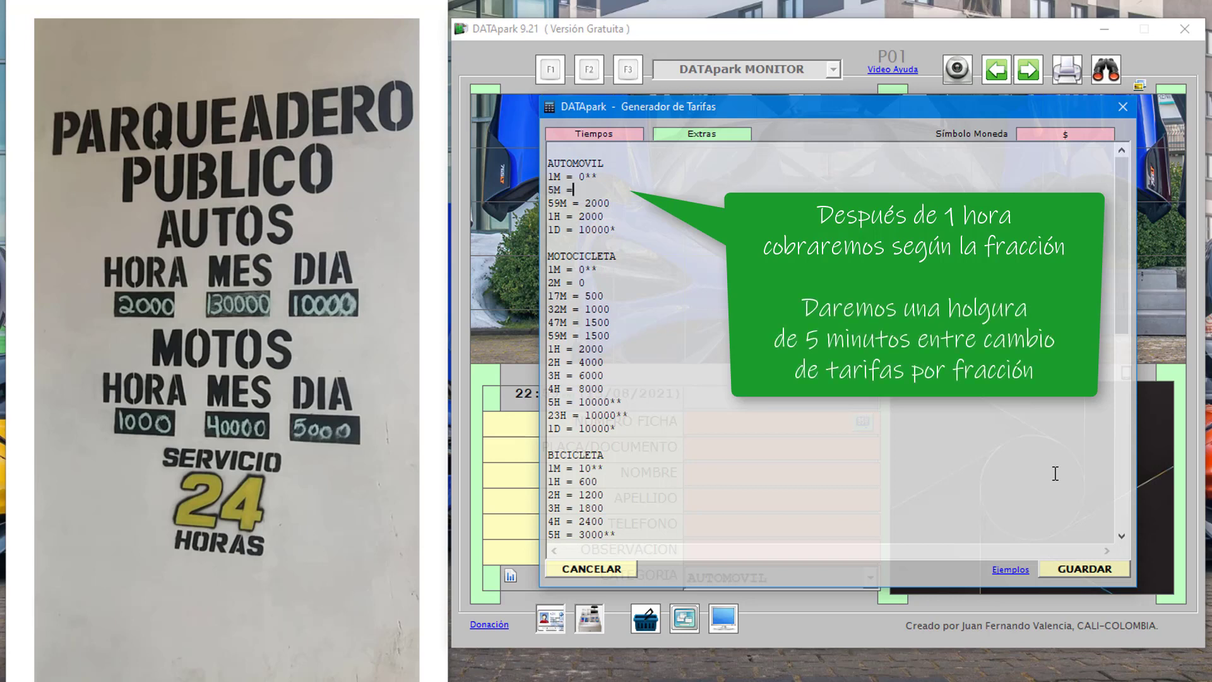
type(" 0")
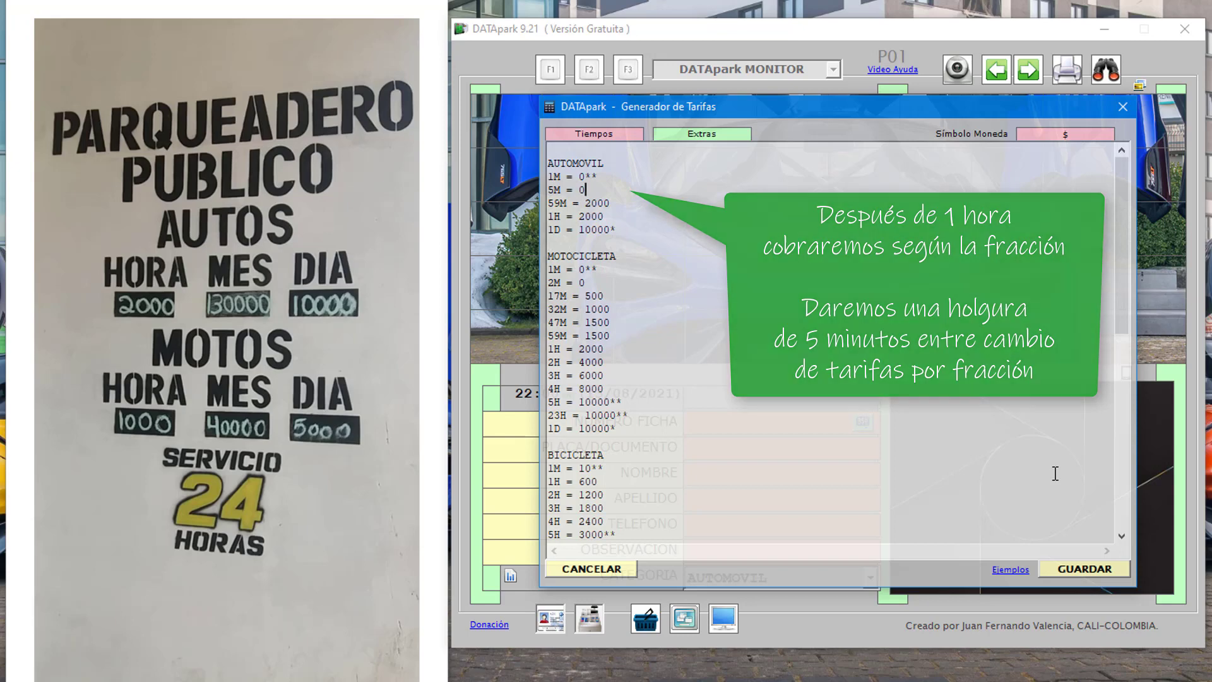
Insert the AUTOMOVIL rates "2H = 4000", "3H = 6000" and "4H = 8000" between the 1H and 1D lines
key("Home")
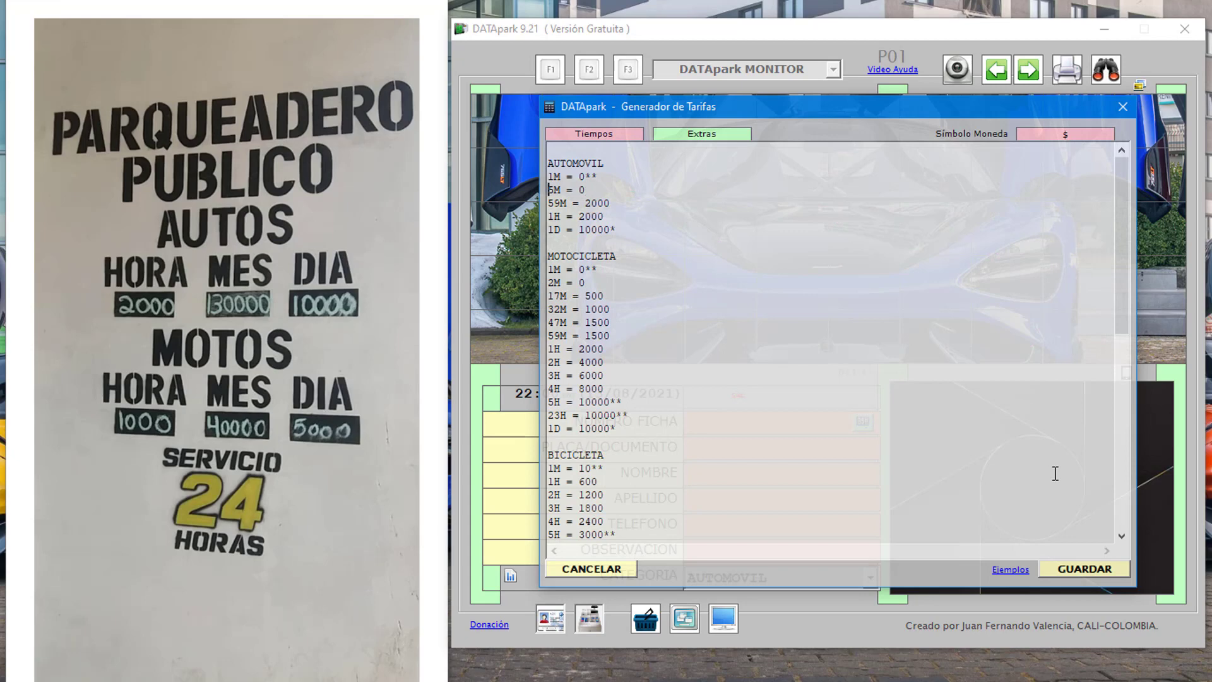
key("Down")
key("Down")
key("Down")
key("Return")
key("Up")
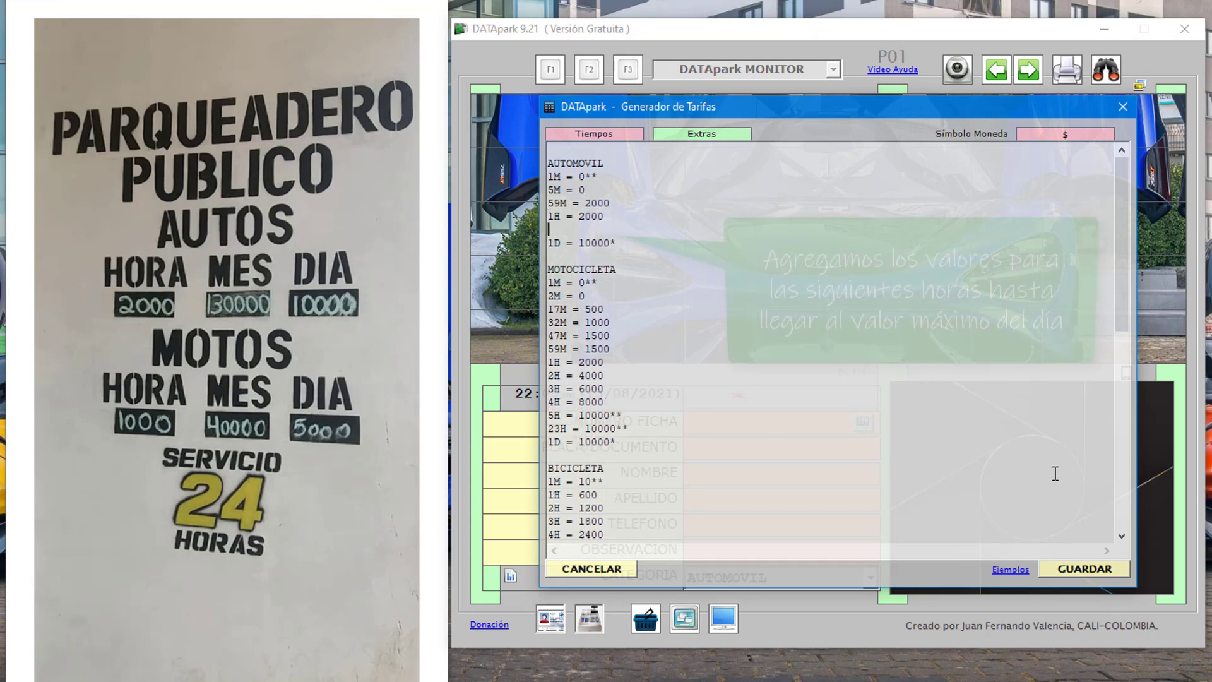
type("2H ")
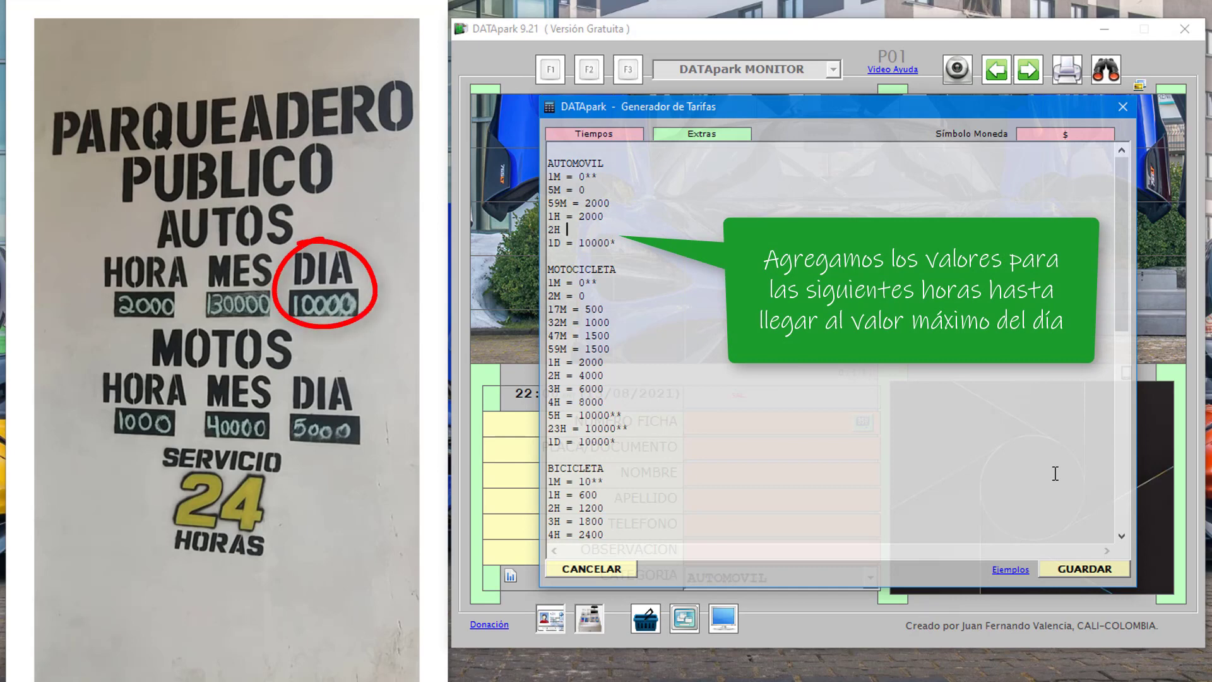
type("= 4000")
key("Return")
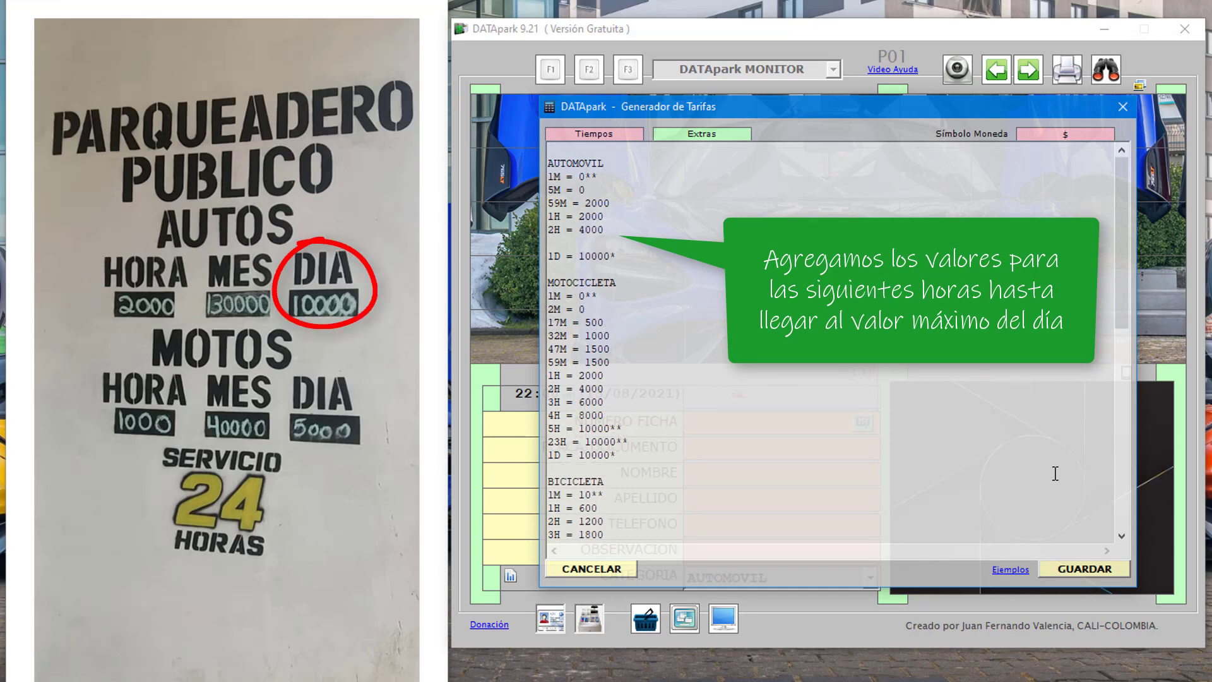
type("3H = 6000")
key("Return")
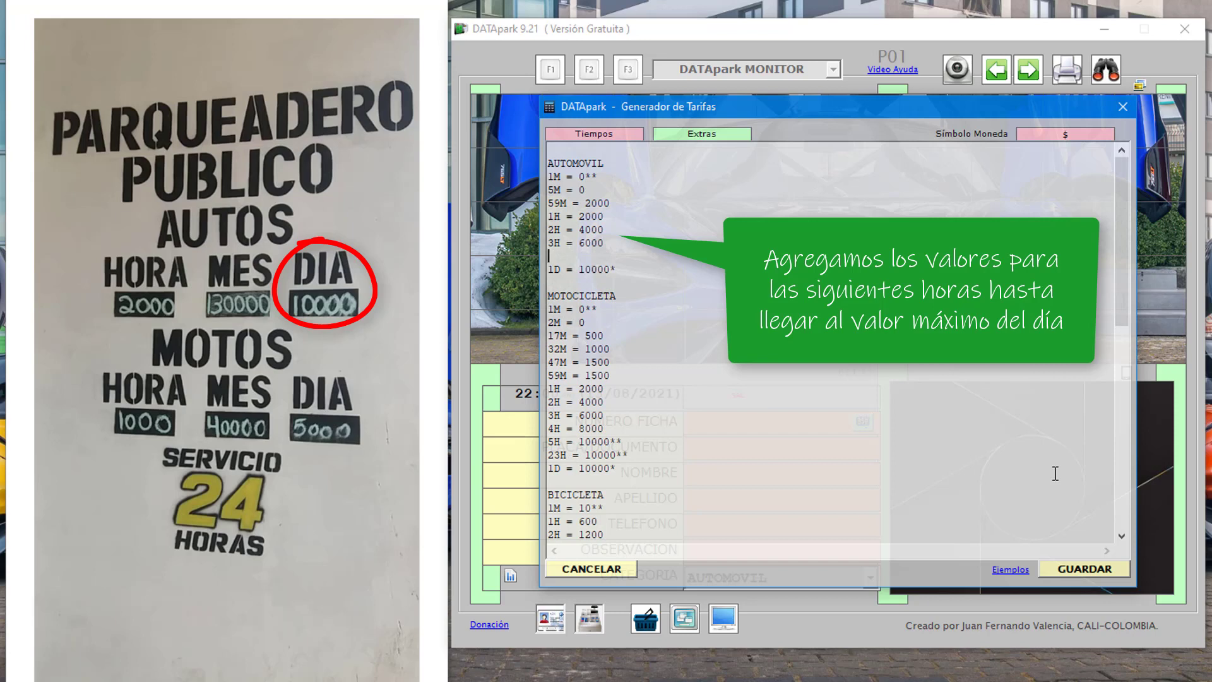
type("4H = 8000")
key("Return")
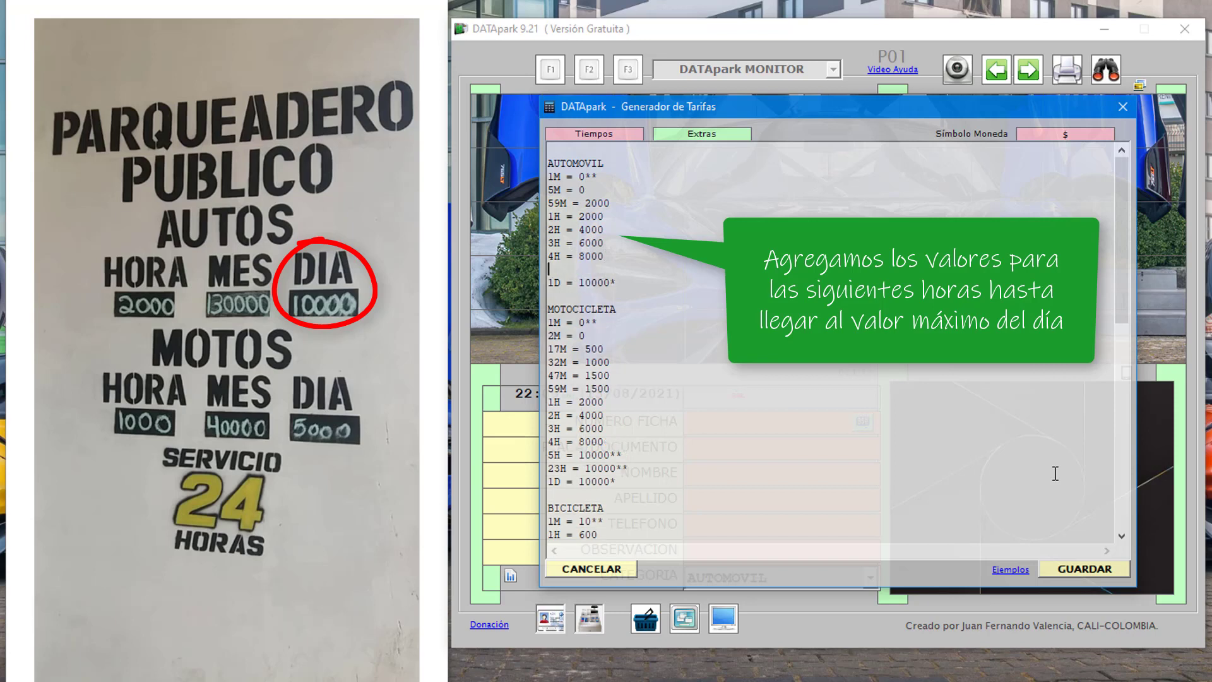
Add the maximum-rate lines "5H = 10000**" and "23H = 10000**" before the 1D line of AUTOMOVIL
type("5H = 1")
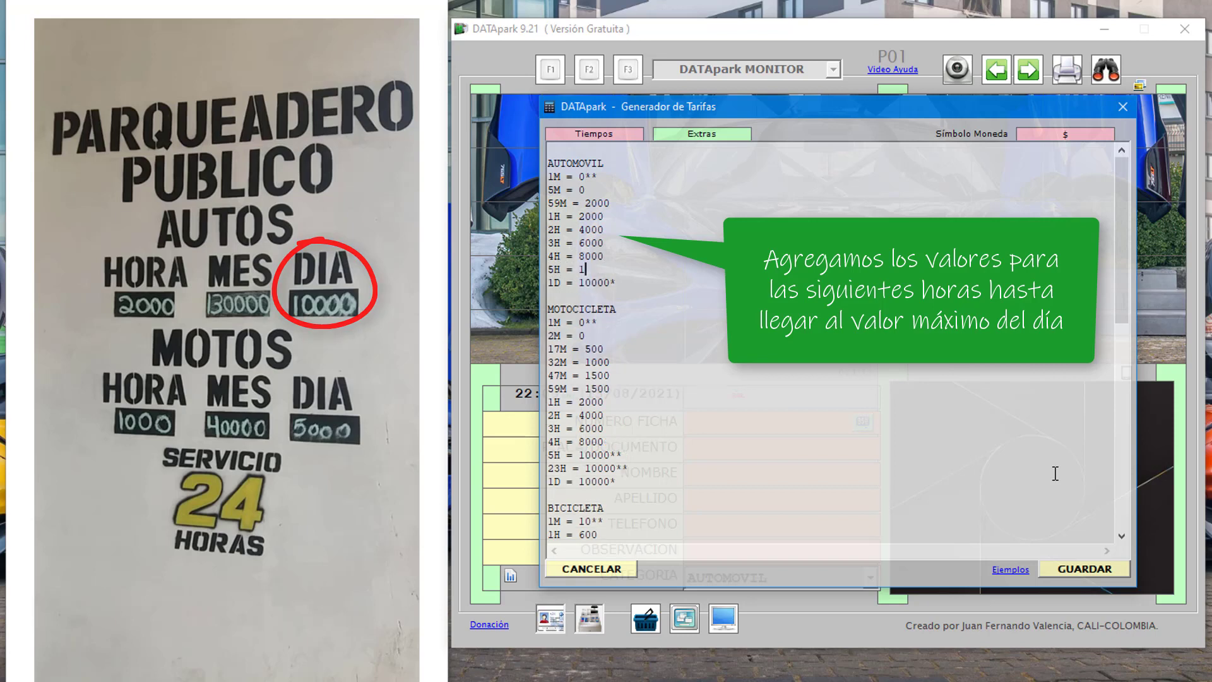
type("0000")
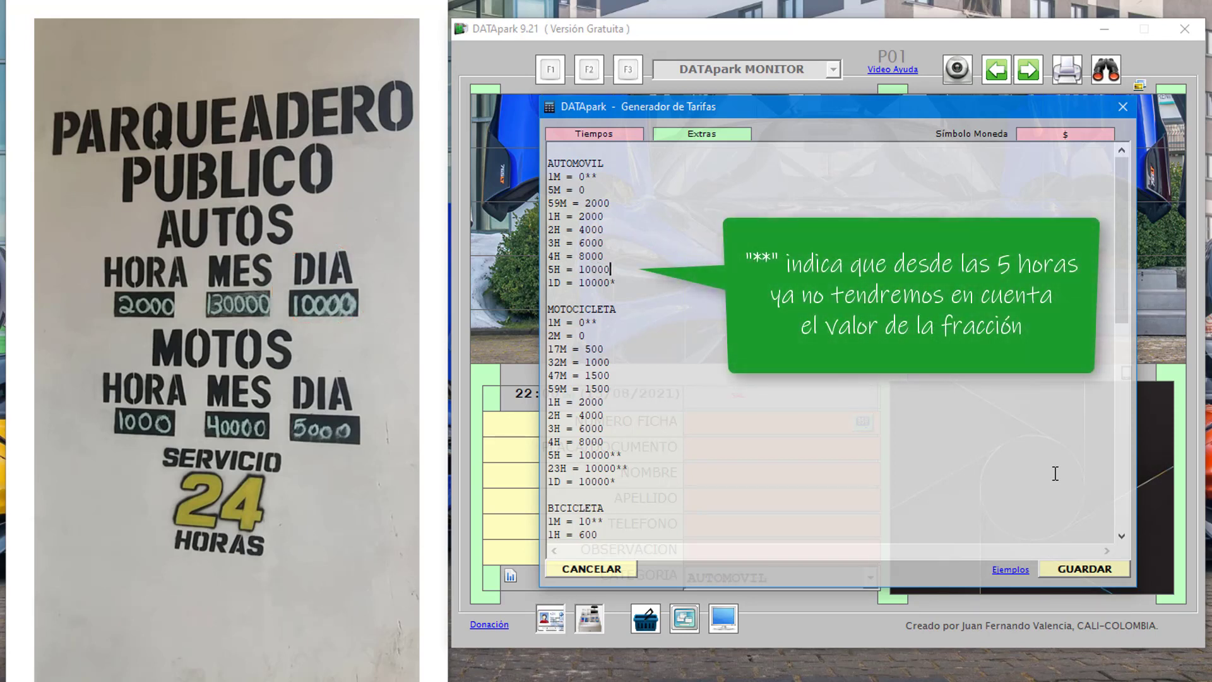
type("**")
key("Return")
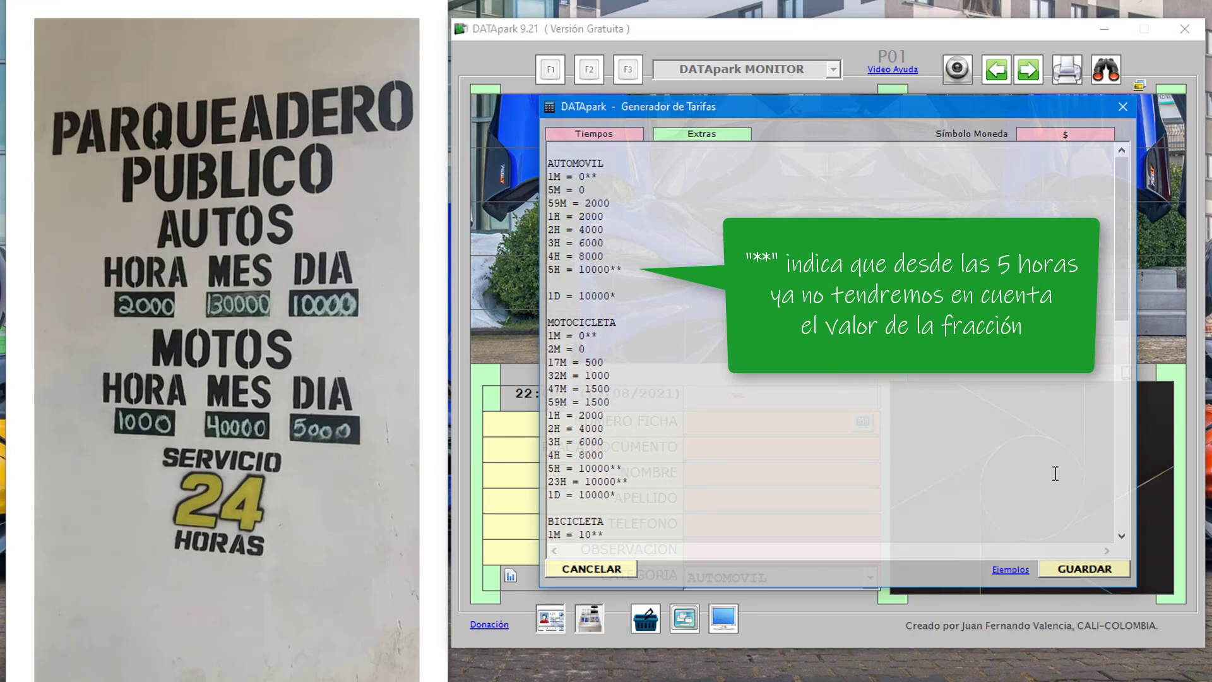
type("23H")
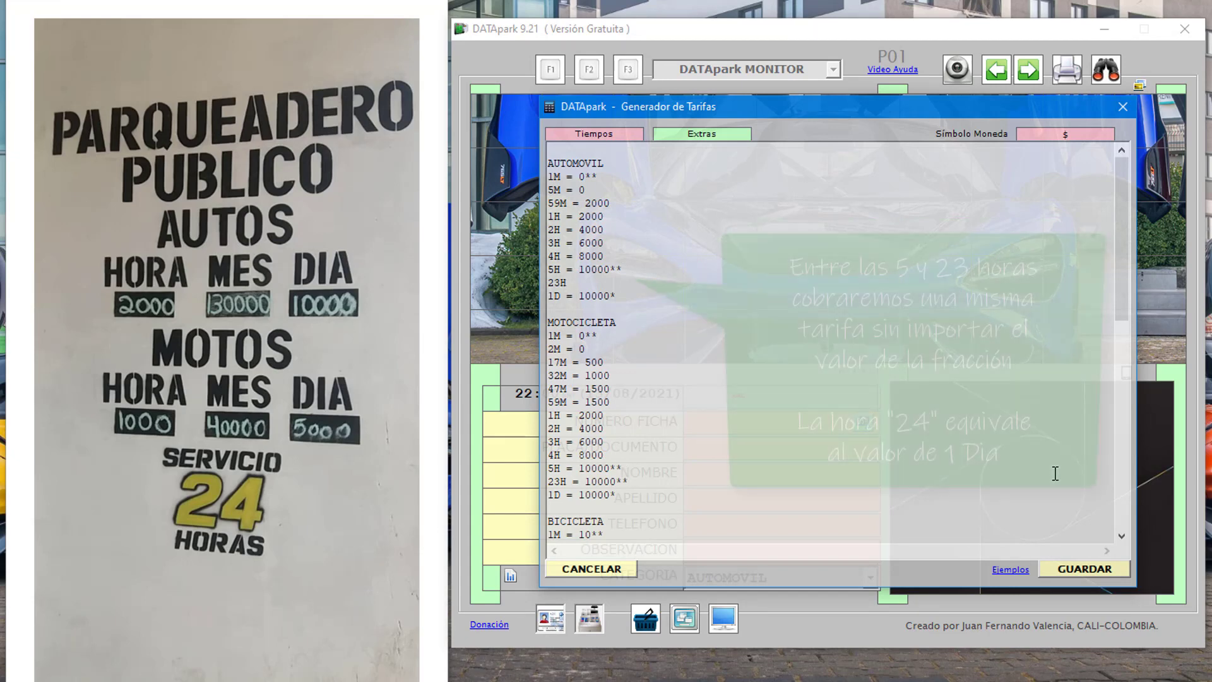
type(" = 10000")
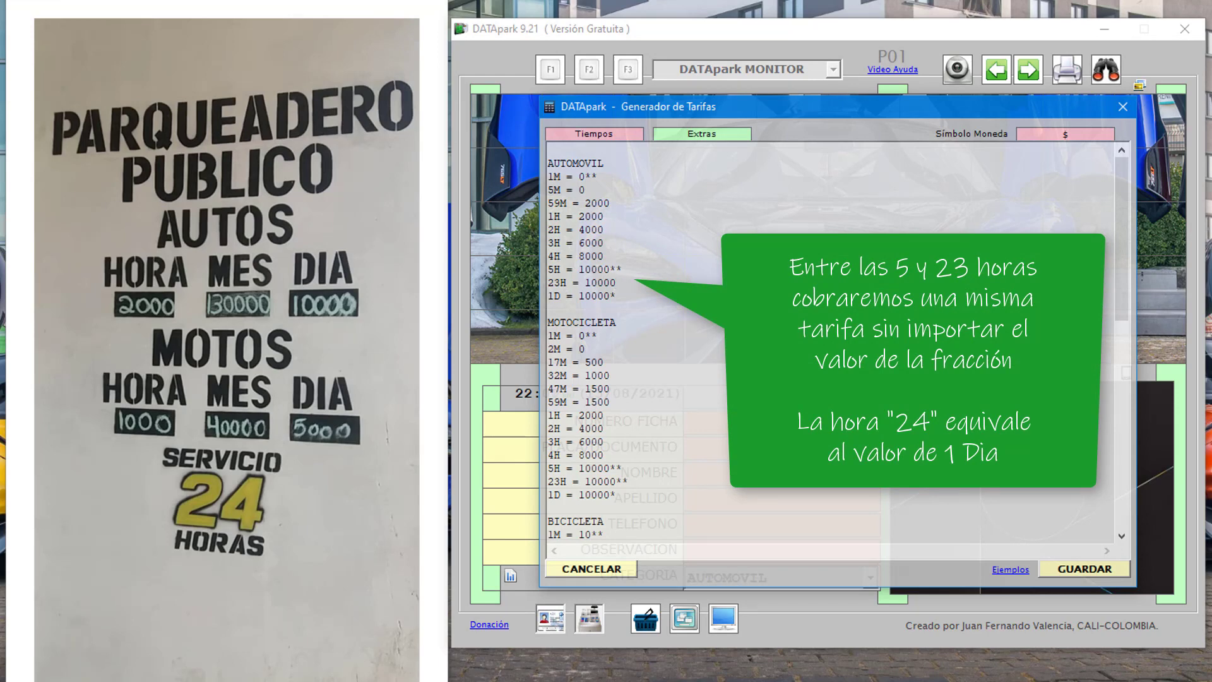
type("**")
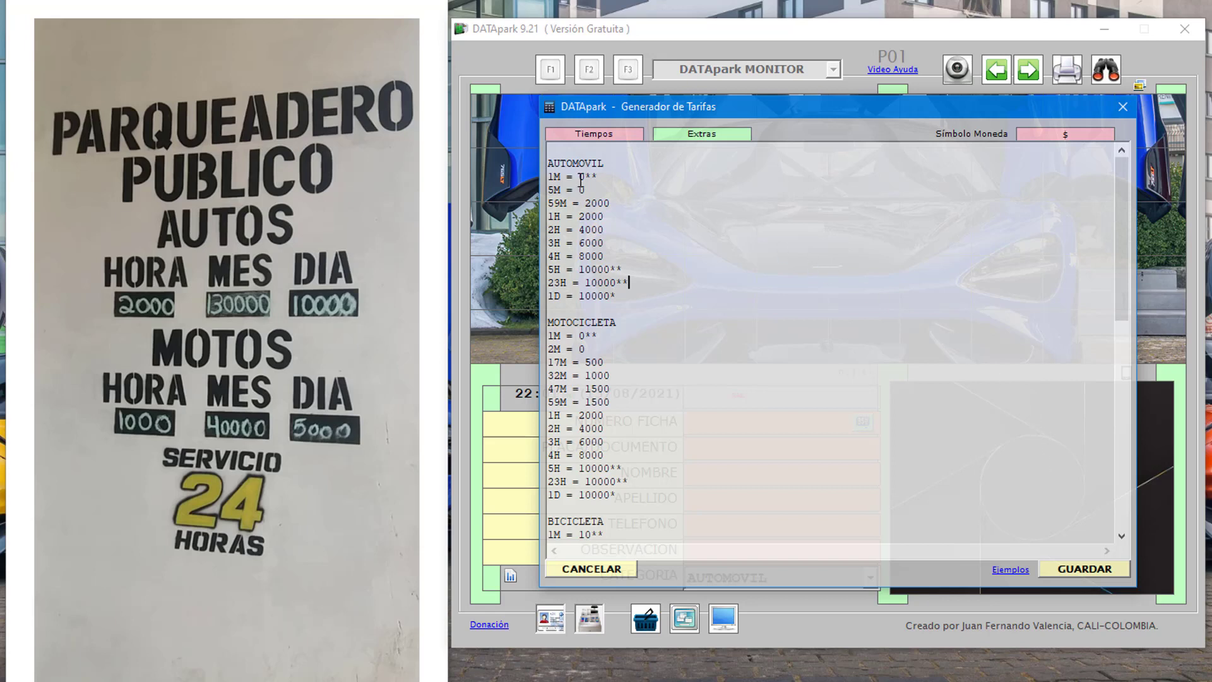
Copy the complete set of AUTOMOVIL rate lines, 1M through 1D, over the existing MOTOCICLETA rates
left_click_drag(549, 173, 630, 296)
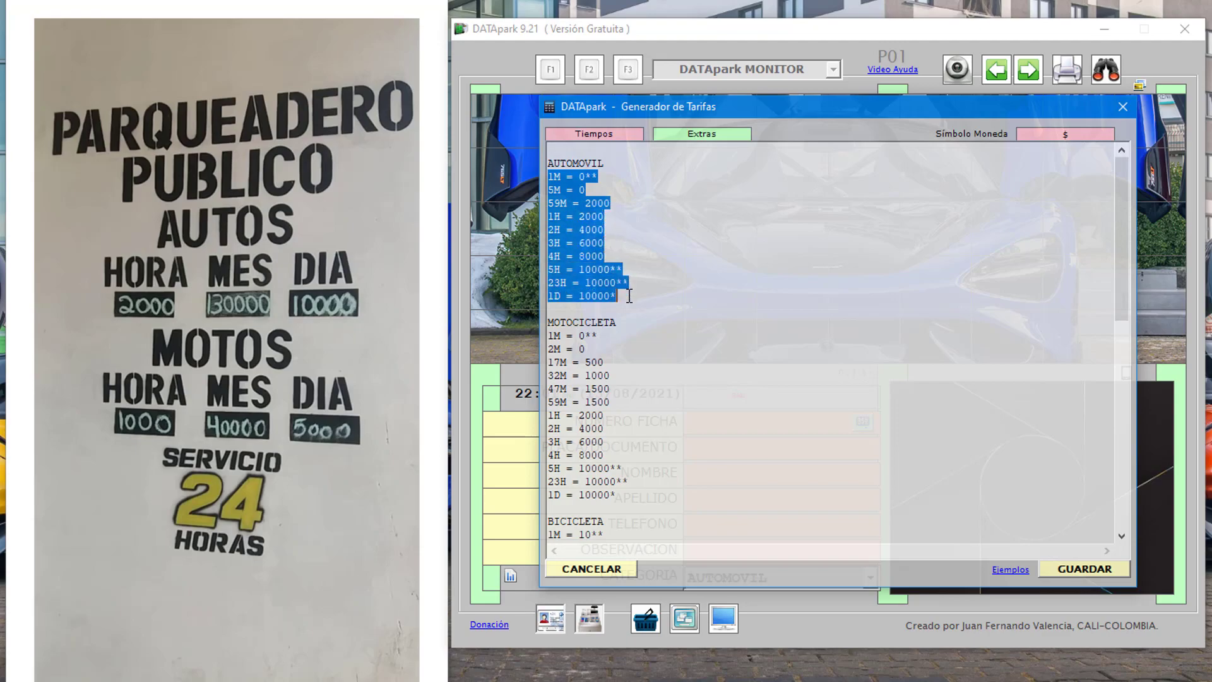
right_click(588, 273)
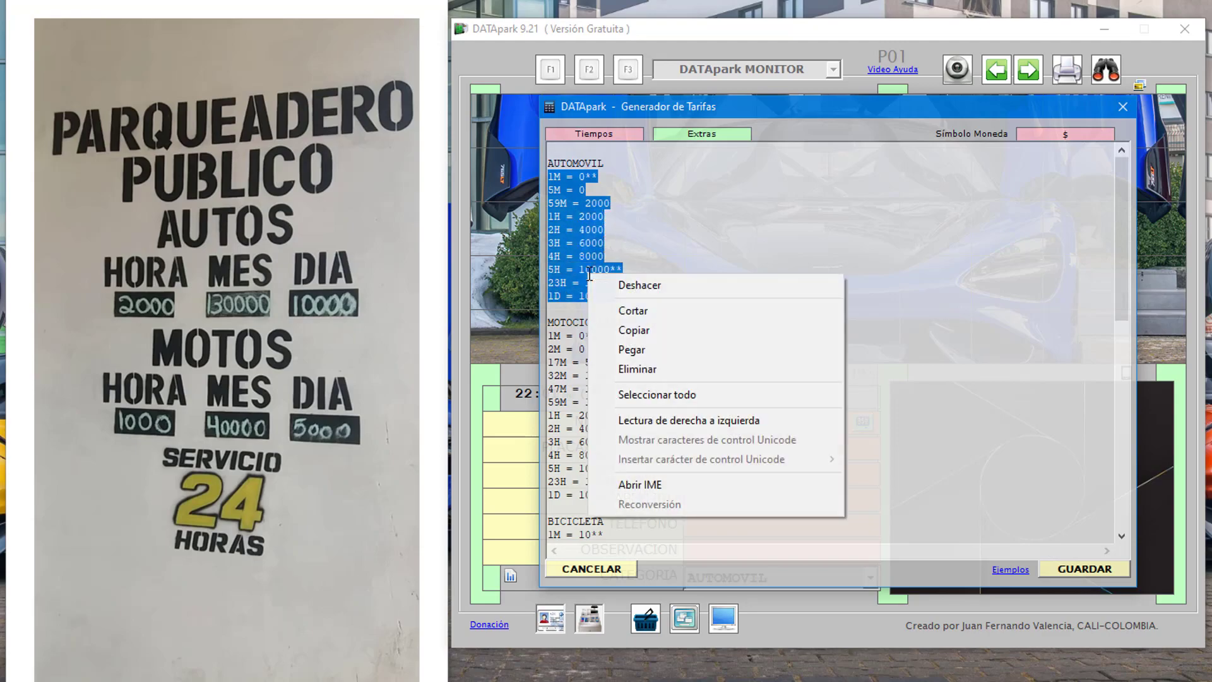
left_click(669, 330)
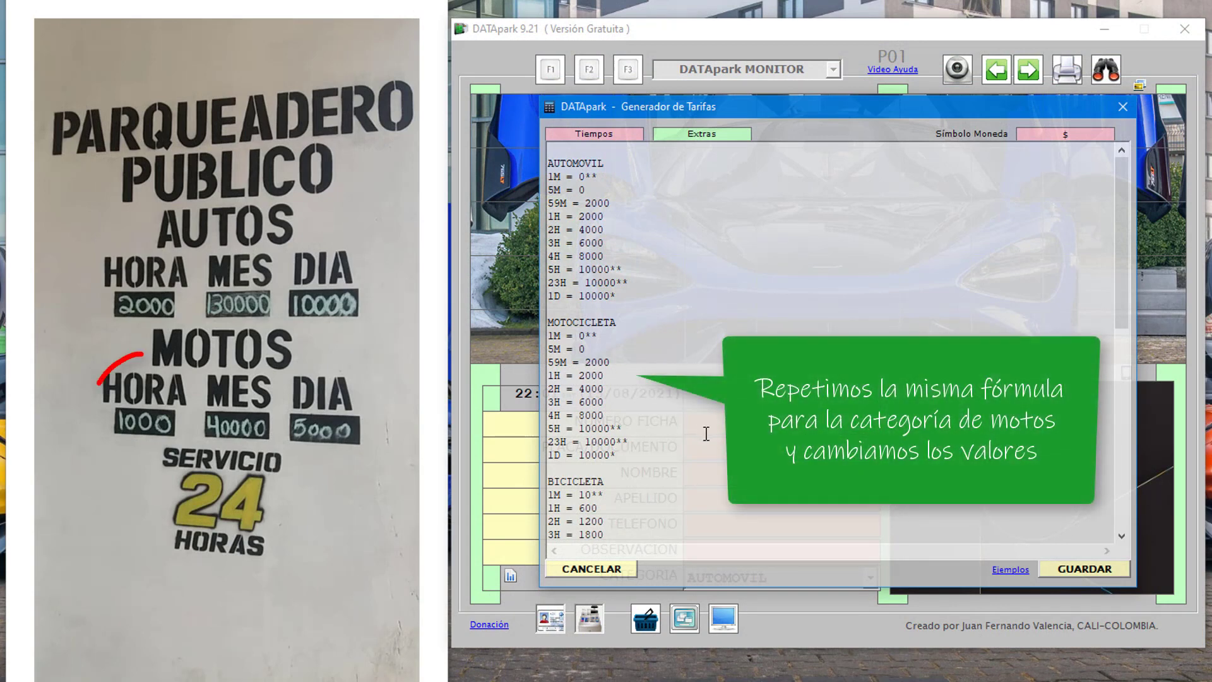
Set the MOTOCICLETA rates for 59M and 1H to 1000 each
key("Delete")
type("1")
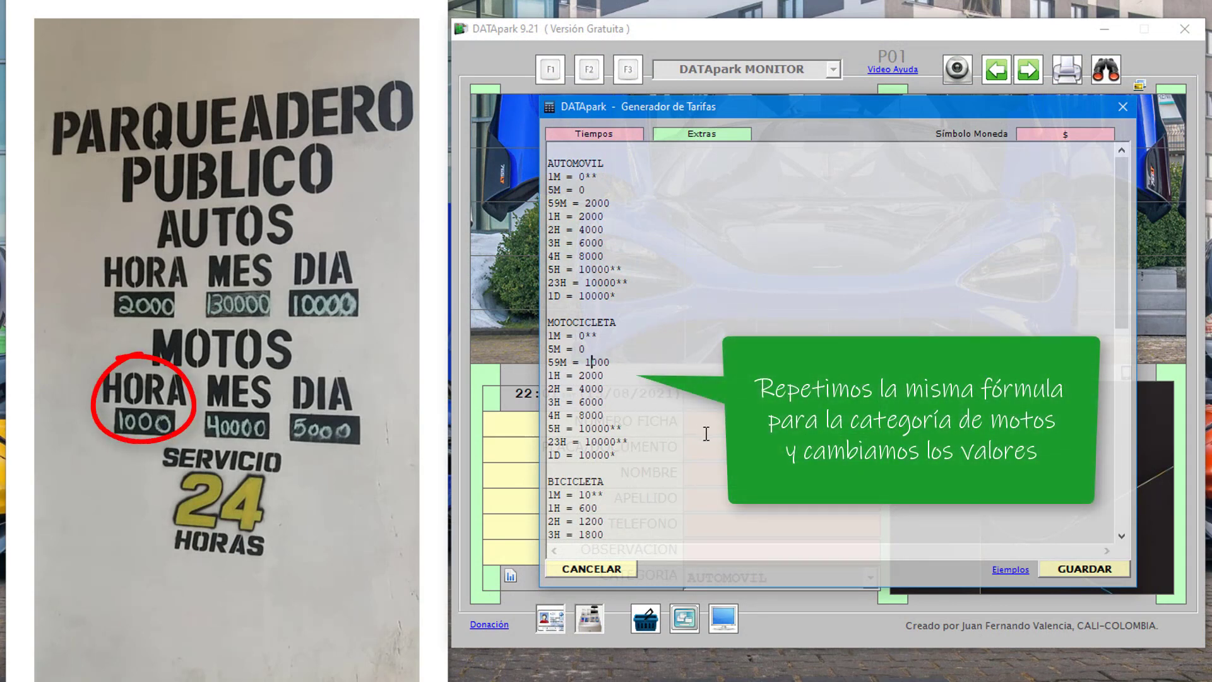
key("Delete")
type("1")
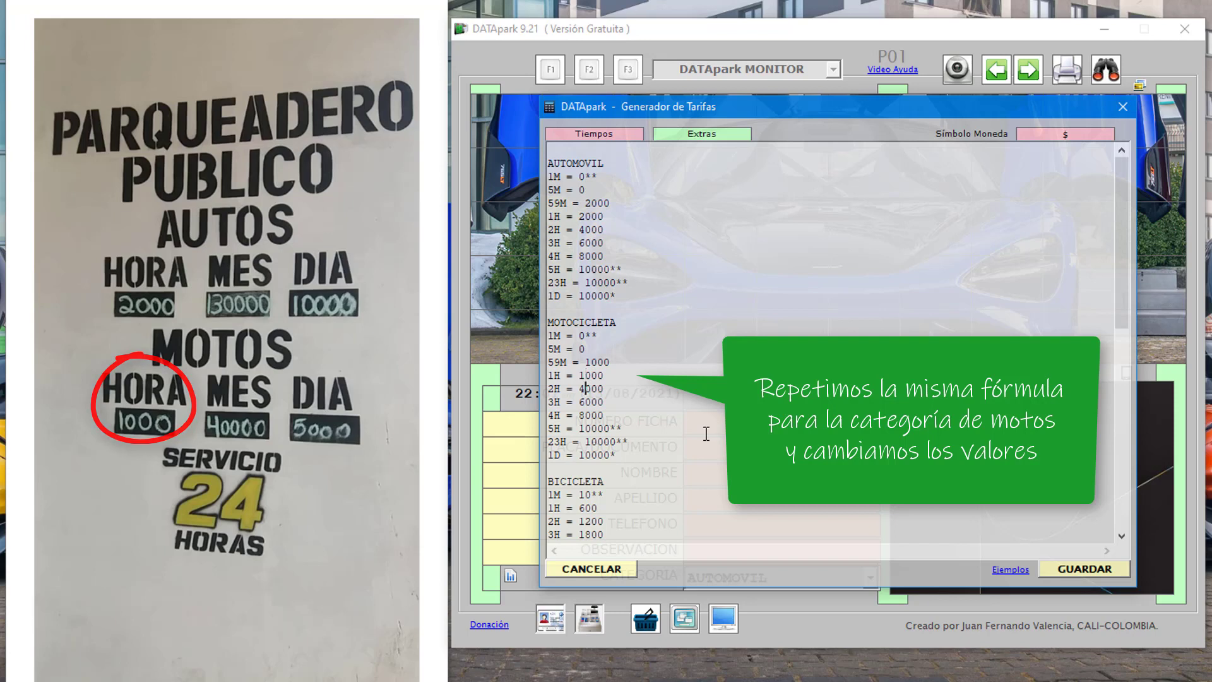
Set the MOTOCICLETA rates to 2000 for 2H, 3000 for 3H and 4000 for 4H
key("Down")
key("Left")
key("Delete")
type("2")
key("Down")
key("Left")
key("Delete")
type("3")
key("Down")
key("Left")
key("Delete")
type("4")
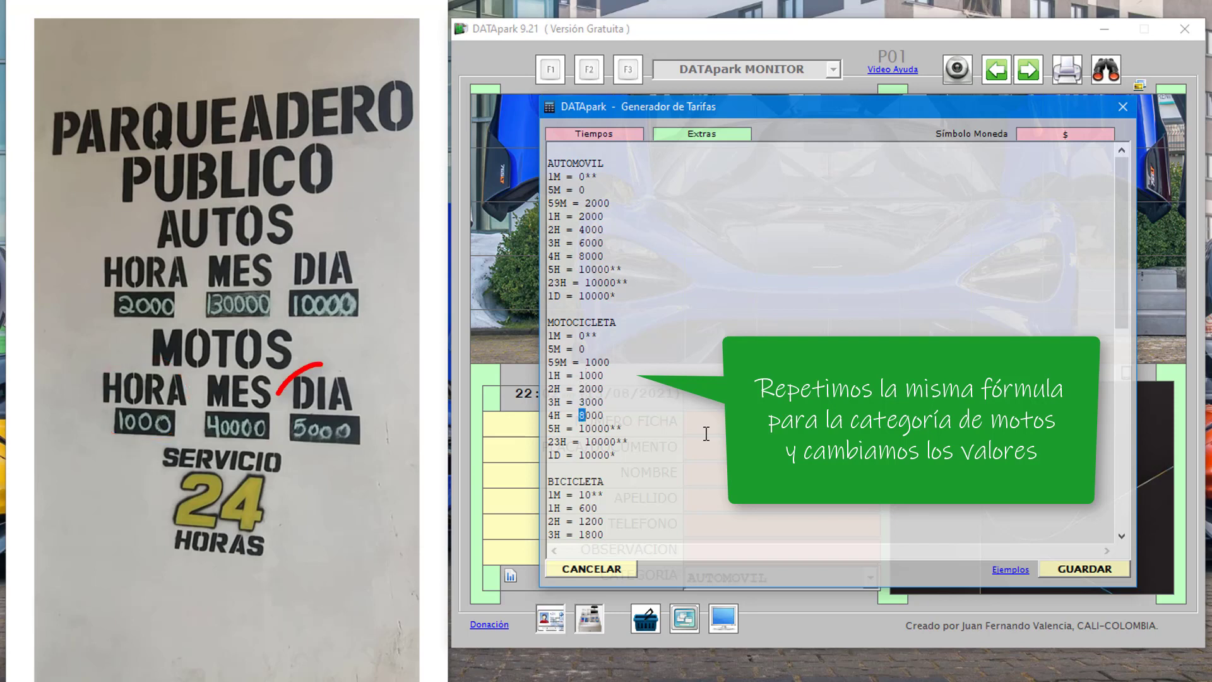
Set the MOTOCICLETA maximum rates for 5H, 23H and 1D to 5000, keeping their asterisks
key("Down")
key("Left")
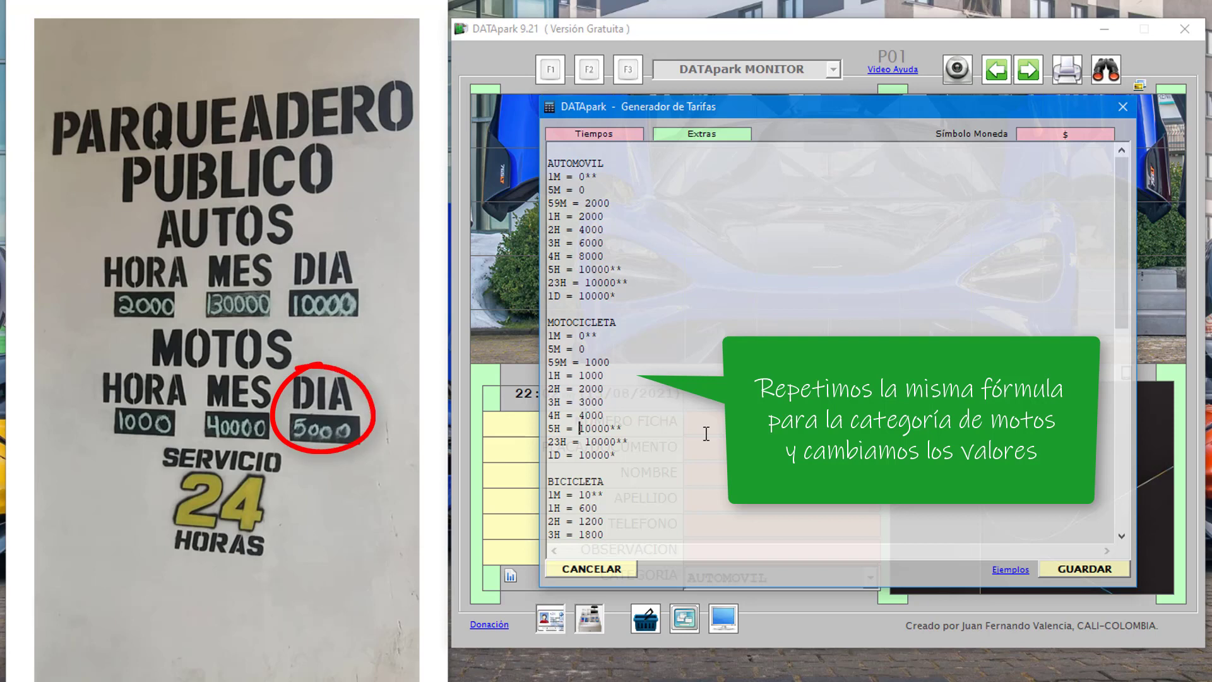
key("shift+Right")
key("shift+Right")
type("5")
key("Down")
key("Left")
key("shift+Right")
key("shift+Right")
type("5")
key("Down")
key("Left")
key("shift+Right")
key("shift+Right")
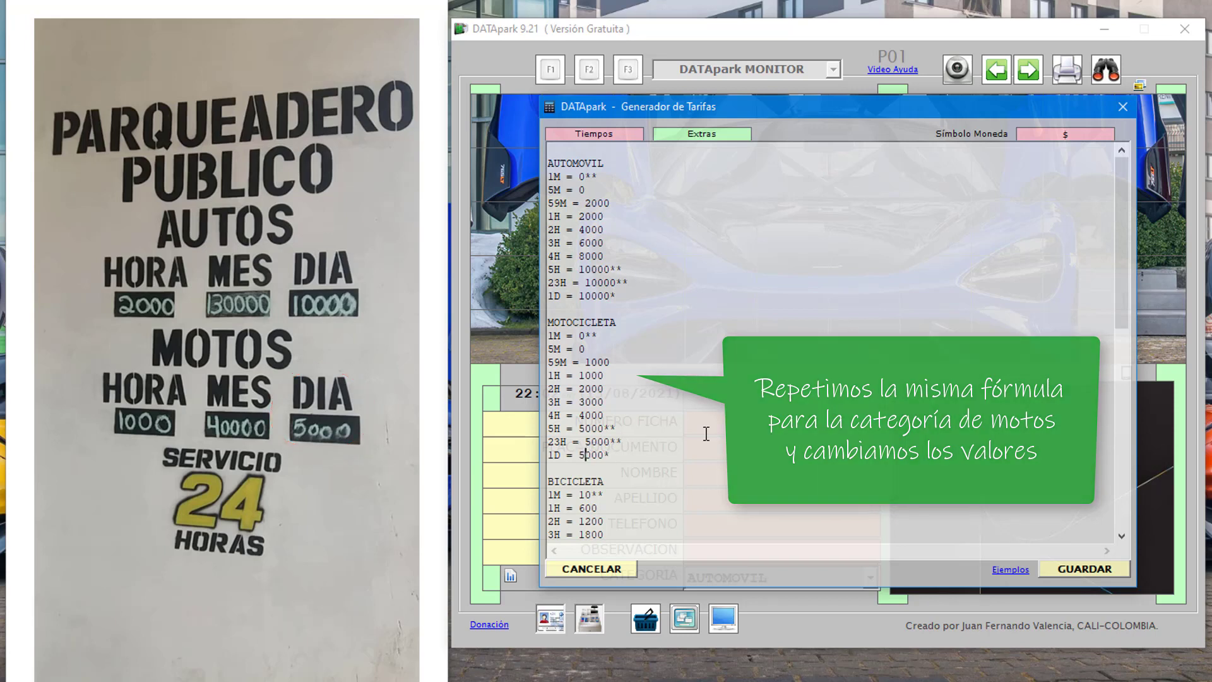
type("5")
key("Down")
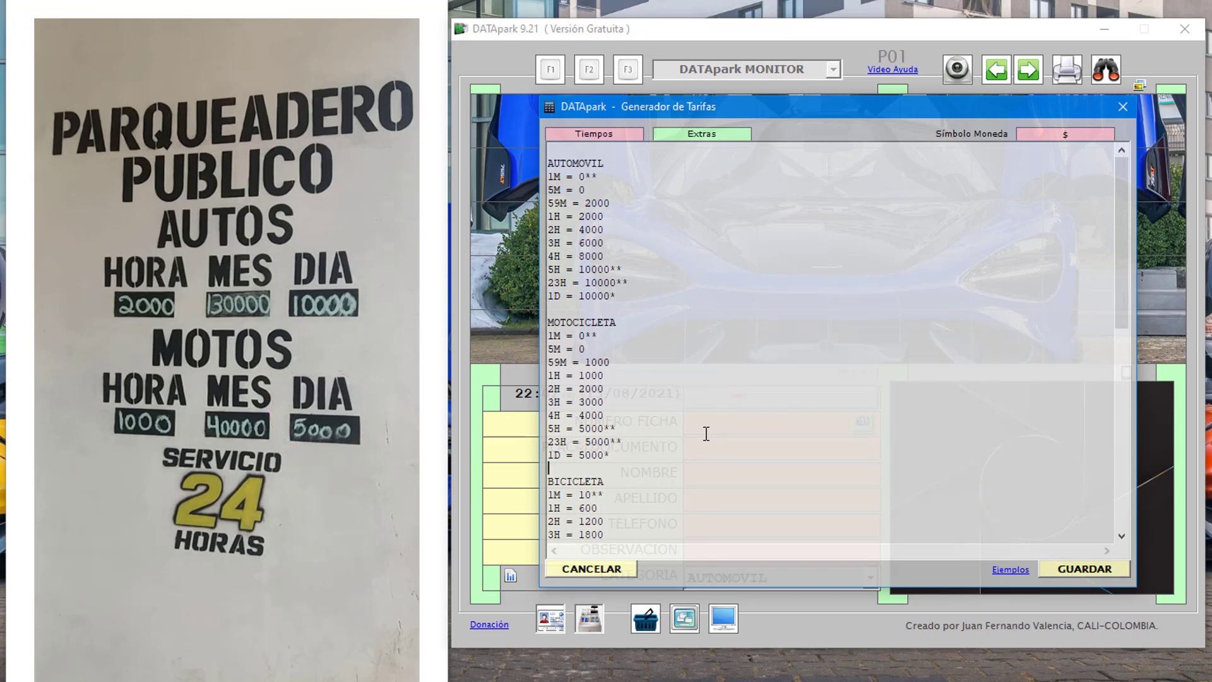
Delete the whole BICICLETA category with its rate lines and the leftover blank line
left_click_drag(1120, 217, 1120, 332)
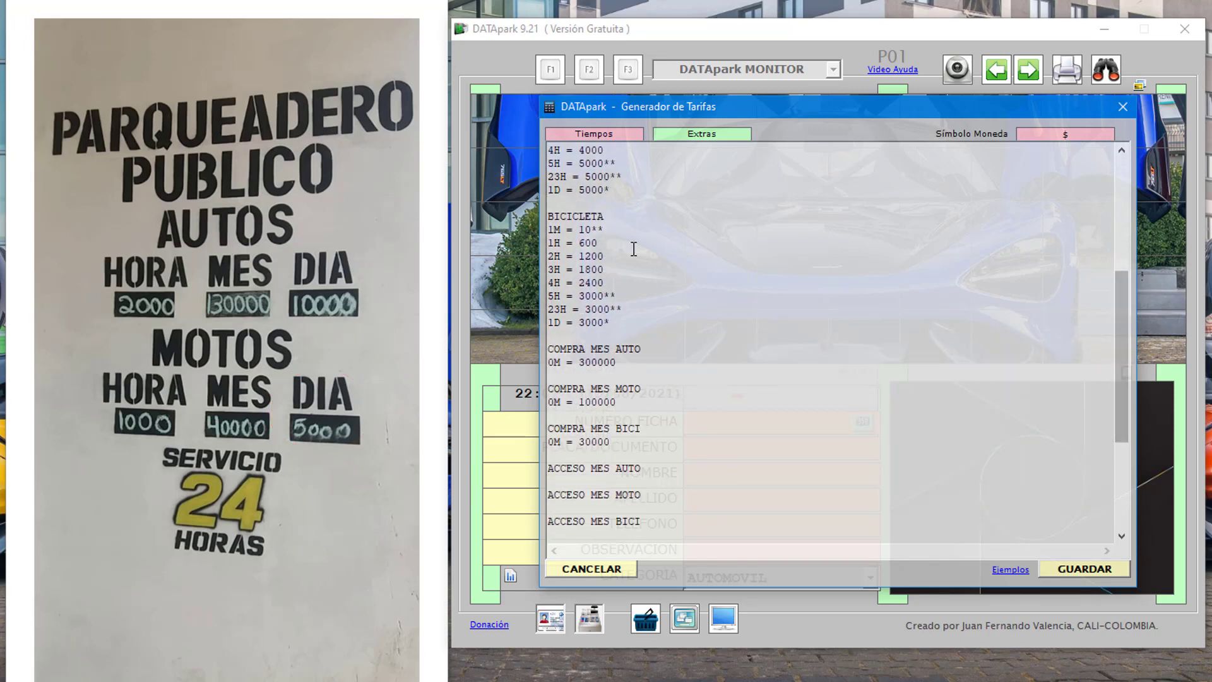
left_click_drag(548, 216, 623, 334)
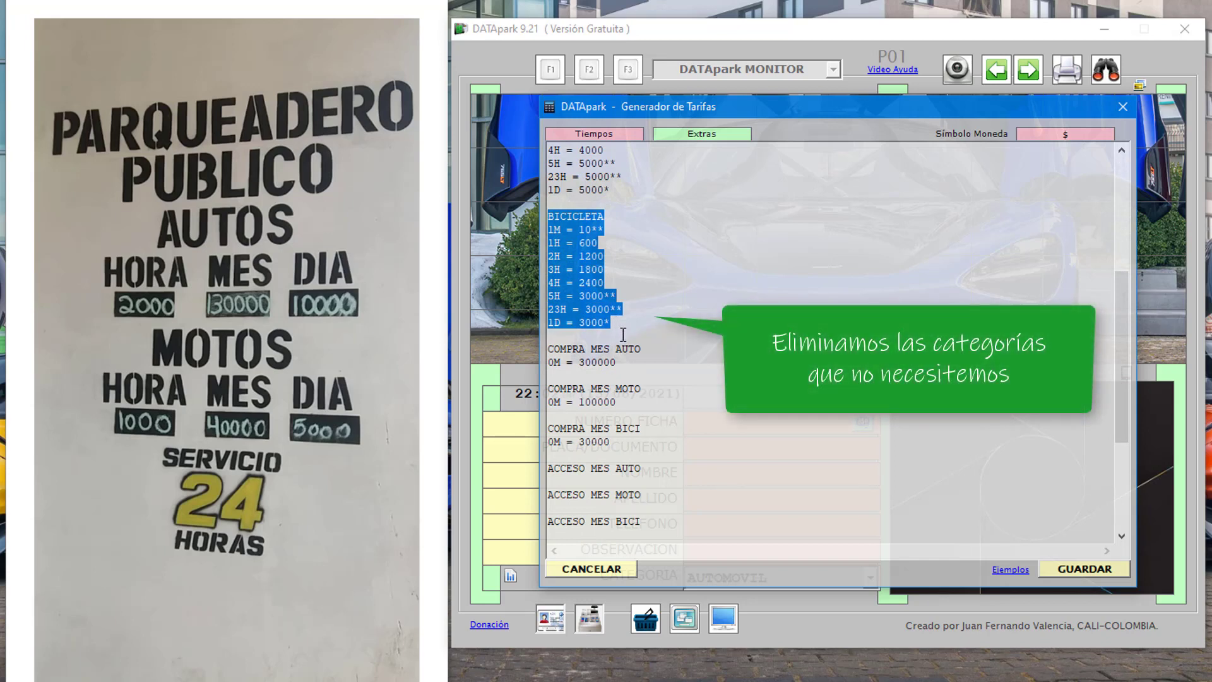
key("Delete")
key("Delete")
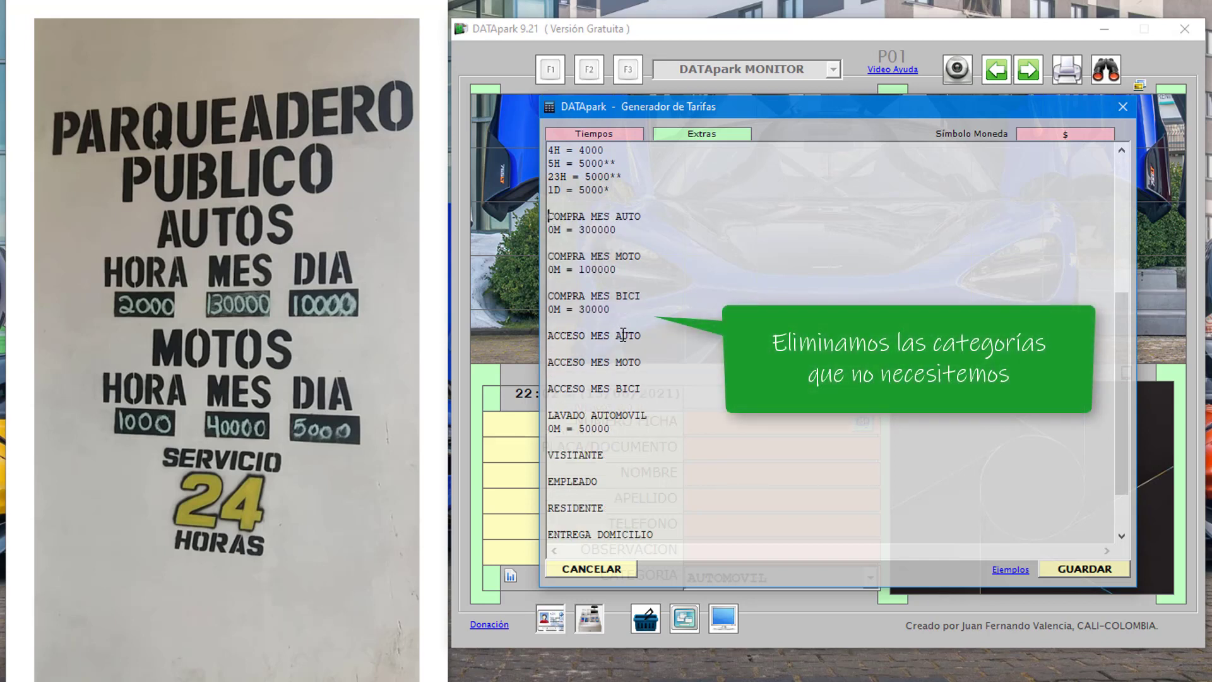
Delete the COMPRA MES BICI category together with its 0M rate line
key("Down")
key("Down")
key("Down")
key("Down")
key("shift+Down")
key("shift+Down")
key("shift+Down")
key("Delete")
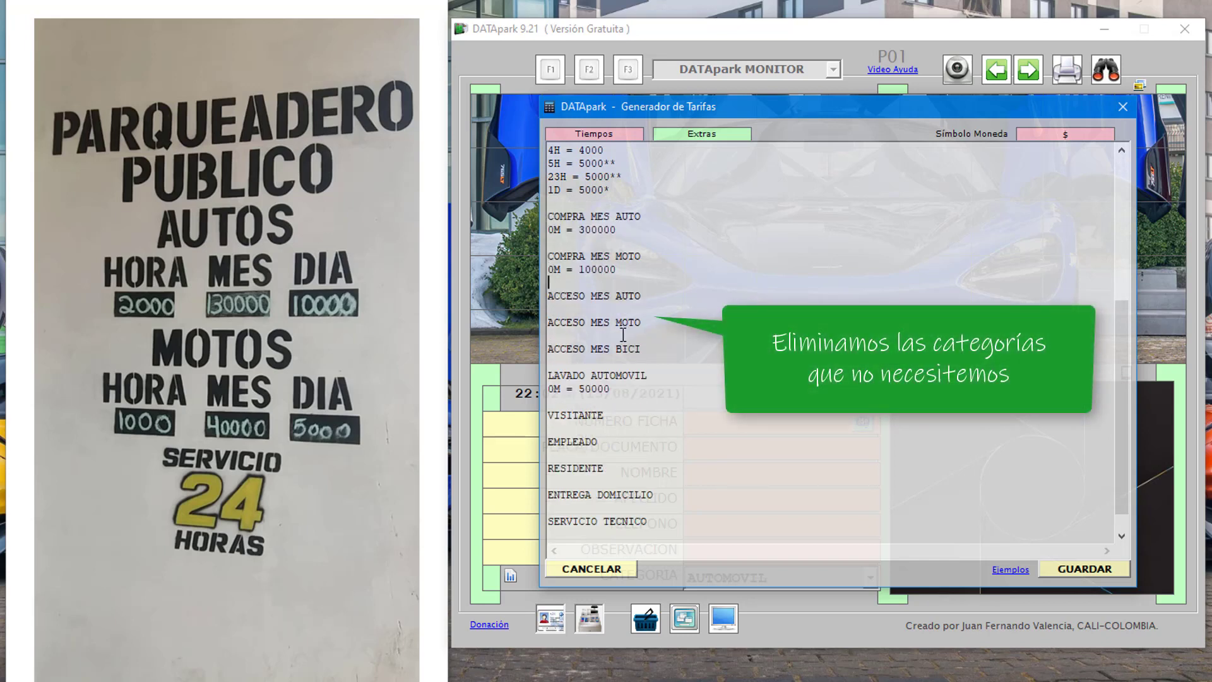
Delete all categories from ACCESO MES BICI through AGENTE INMOBILIARIO at the end of the tariff text
key("Down")
key("Down")
key("Down")
key("shift+Down")
key("shift+Down")
key("shift+Down")
key("shift+Down")
key("shift+Down")
key("shift+Down")
key("shift+Down")
key("shift+Down")
key("shift+Down")
key("shift+Down")
key("shift+Down")
key("shift+Down")
key("shift+Down")
key("shift+Down")
key("shift+Down")
key("shift+Down")
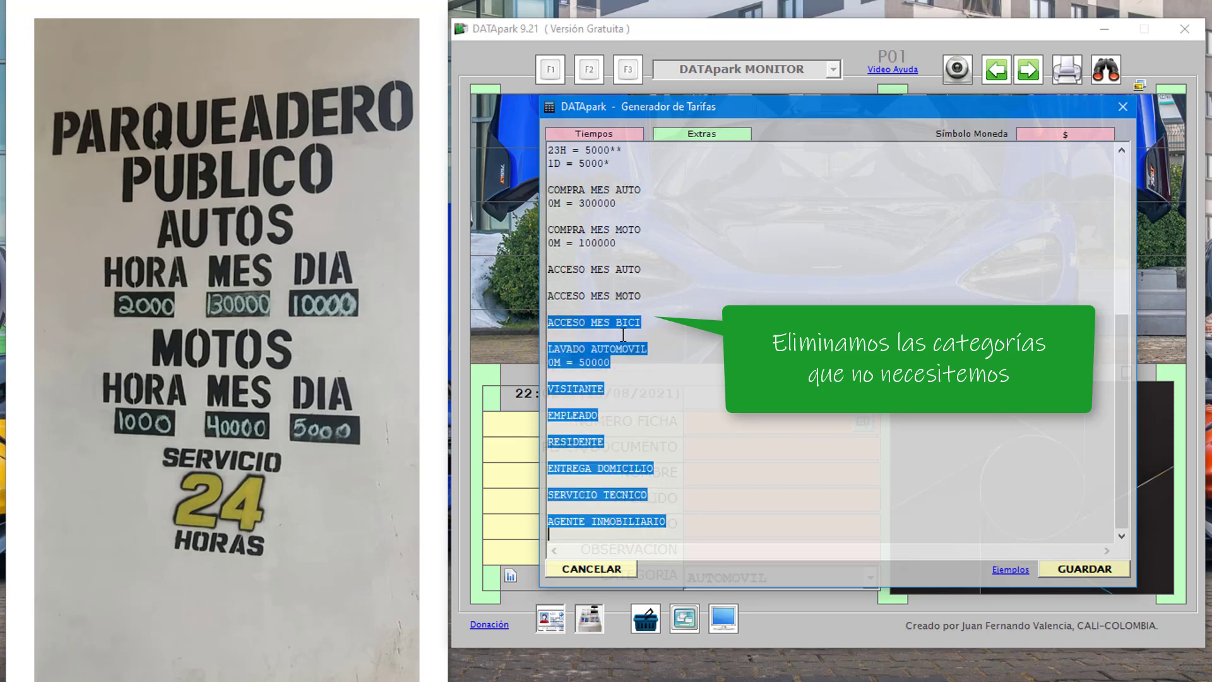
key("Delete")
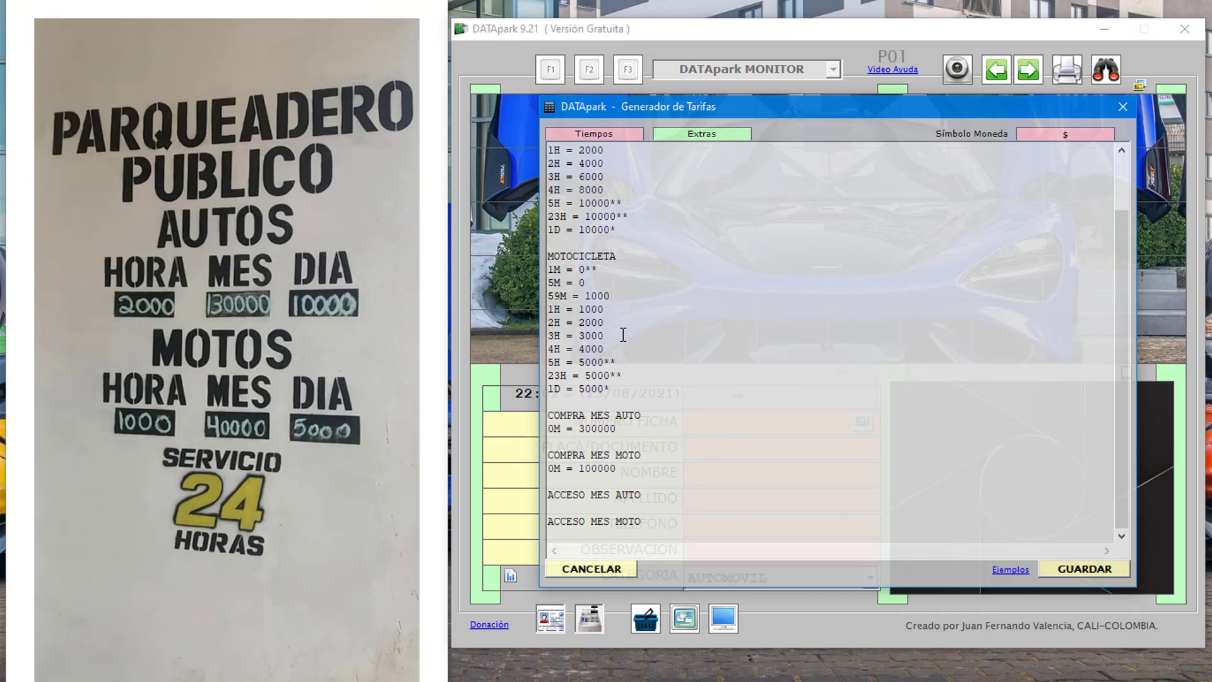
Set the 0M price of COMPRA MES AUTO to 130000
left_click(580, 429)
key("shift+Right")
key("shift+Right")
key("shift+Right")
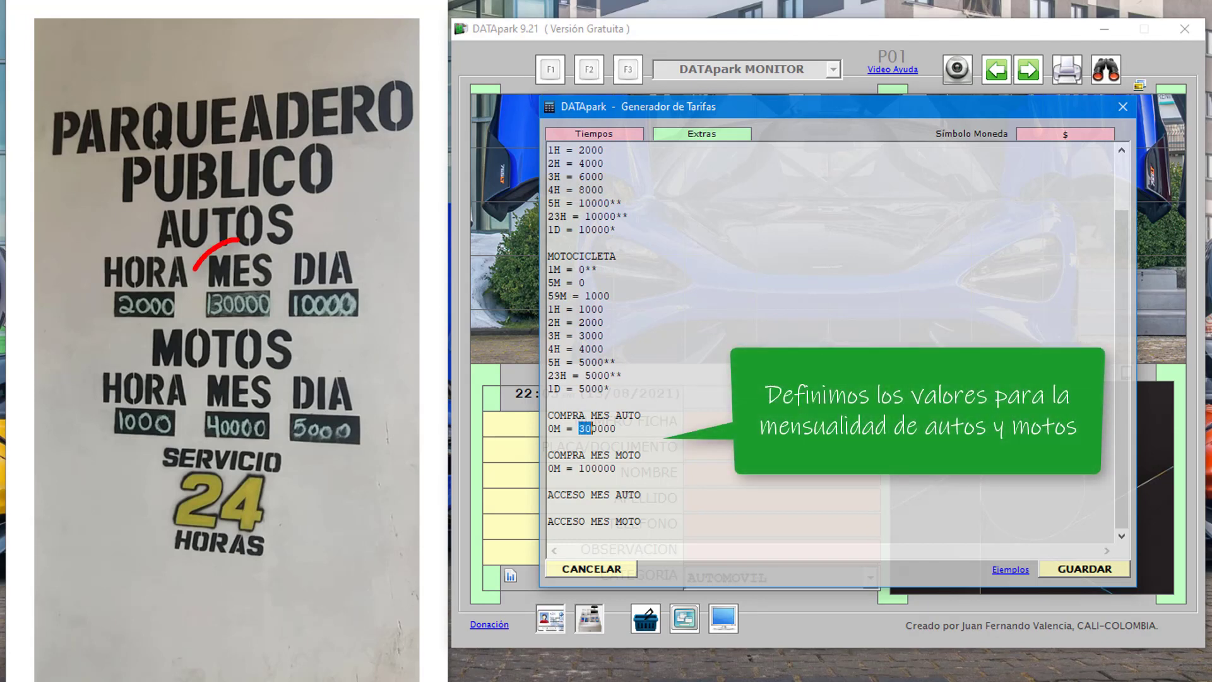
type("3")
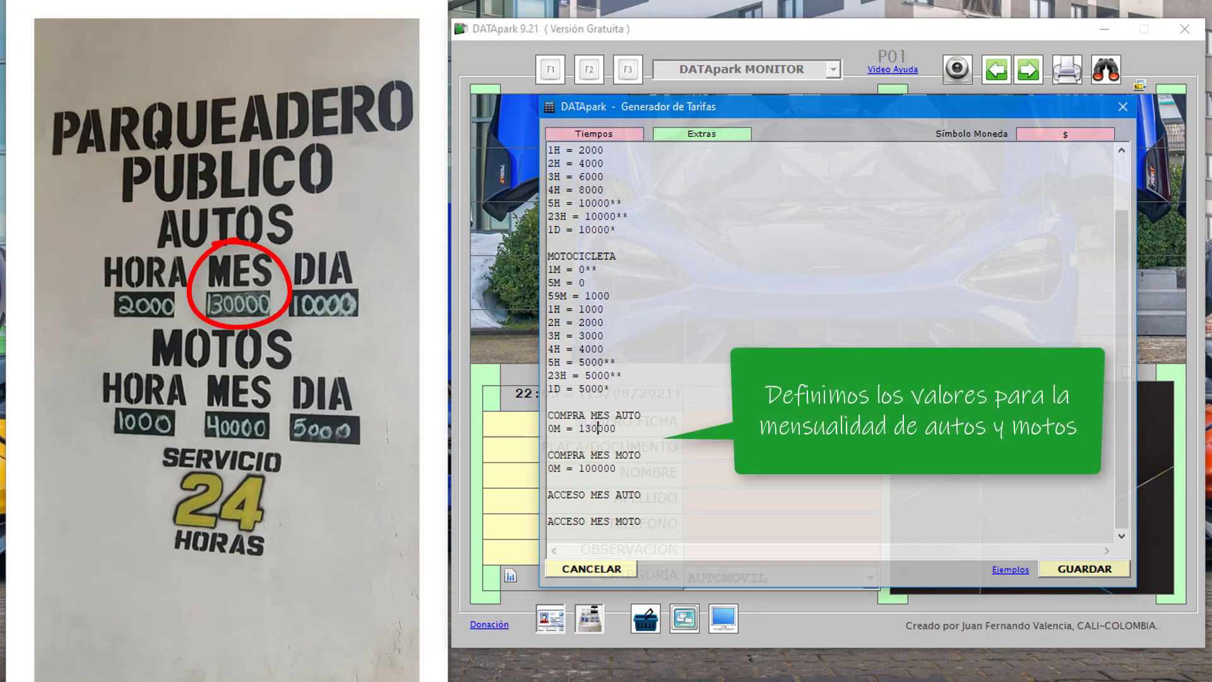
type("0")
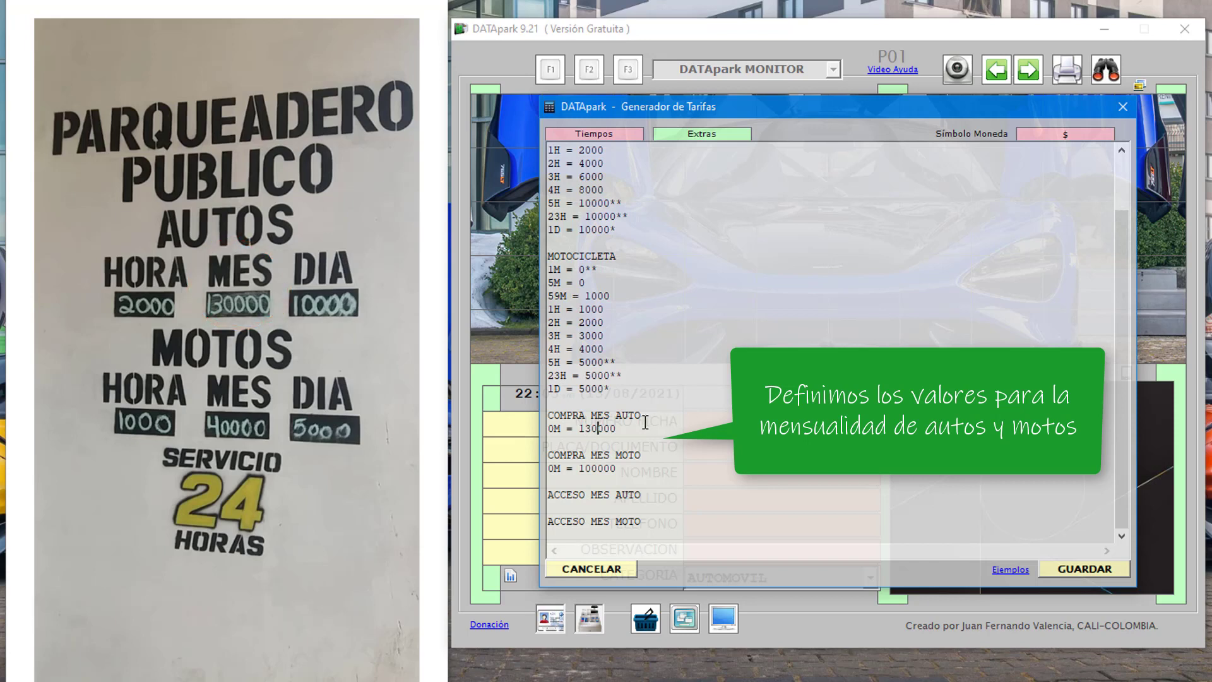
Set the 0M price of COMPRA MES MOTO to 40000
left_click(578, 467)
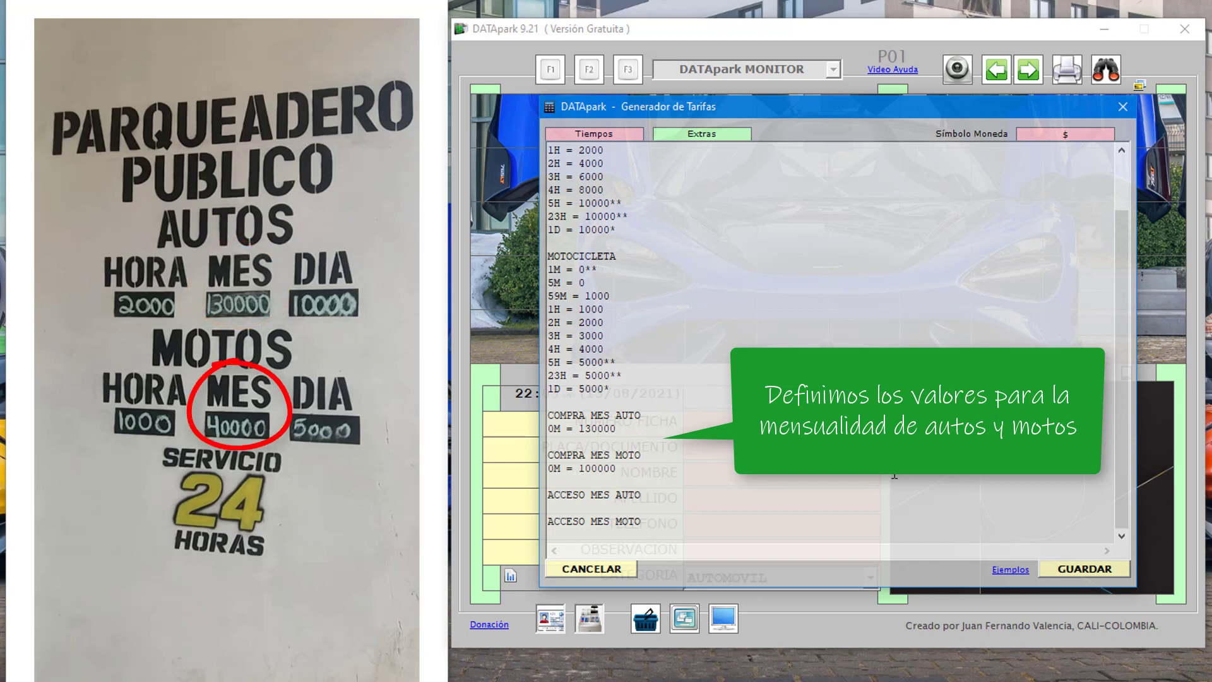
key("shift+Right")
key("shift+Right")
type("4")
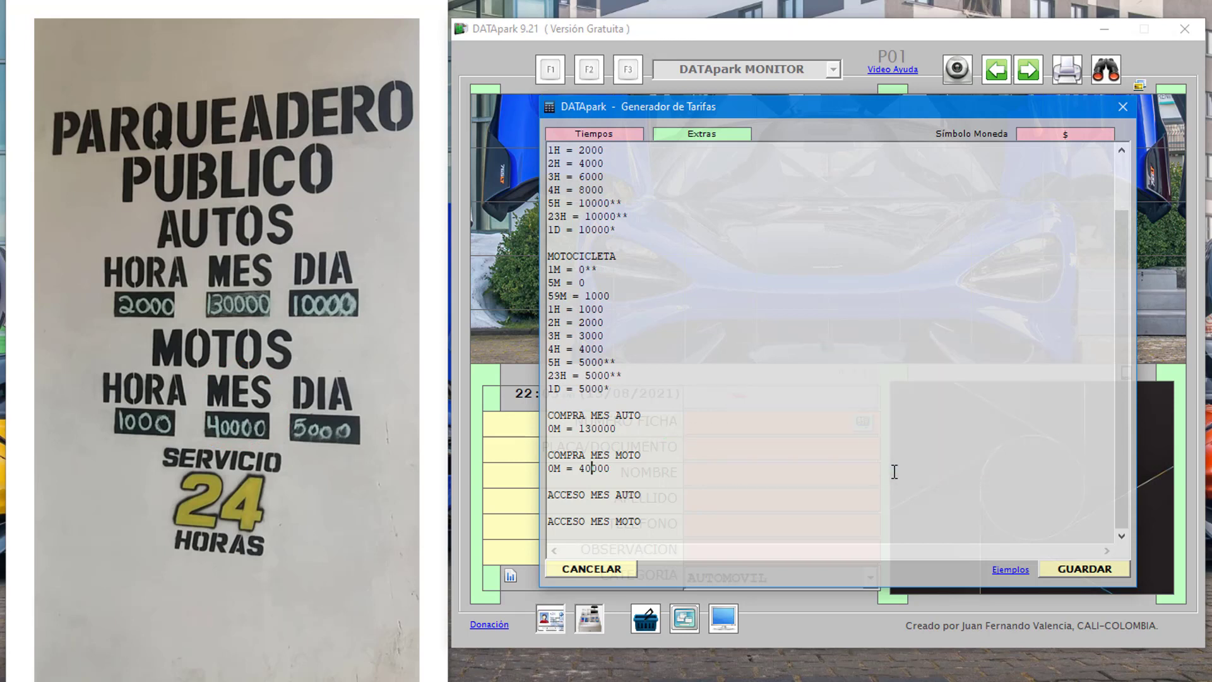
Review the edited tariff text from its beginning and save the tariff configuration
key("Home")
key("Down")
key("Down")
key("Down")
key("Down")
key("Down")
left_click_drag(1122, 430, 1122, 377)
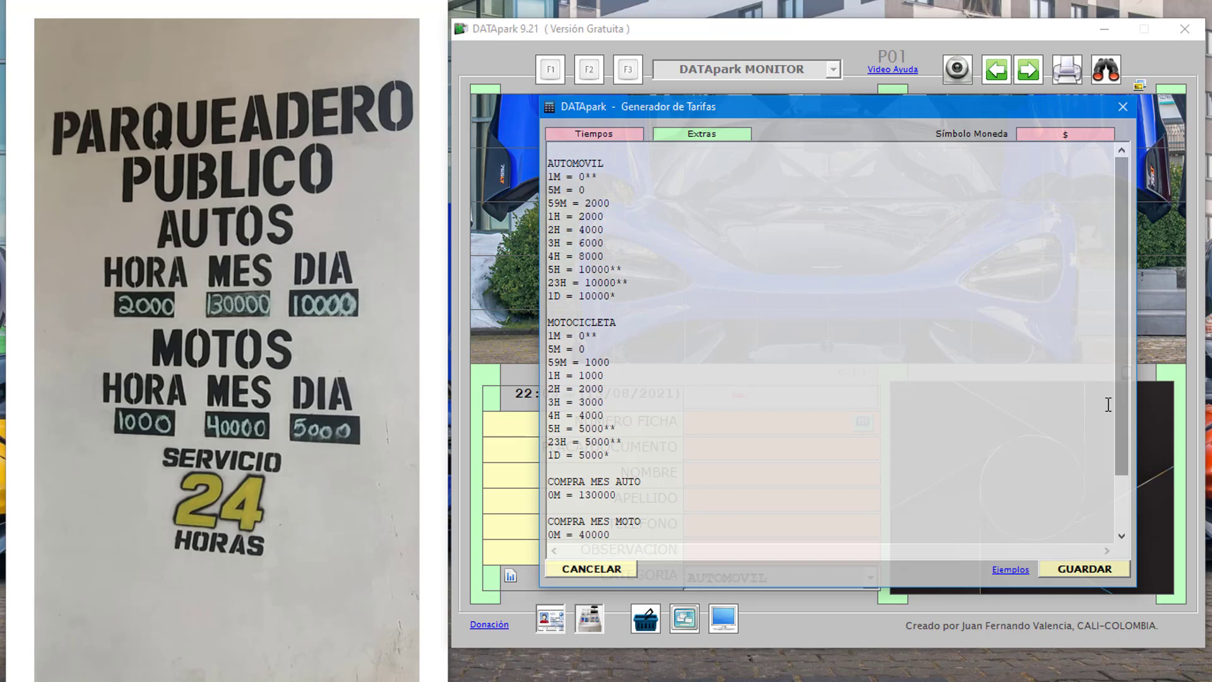
left_click(1092, 565)
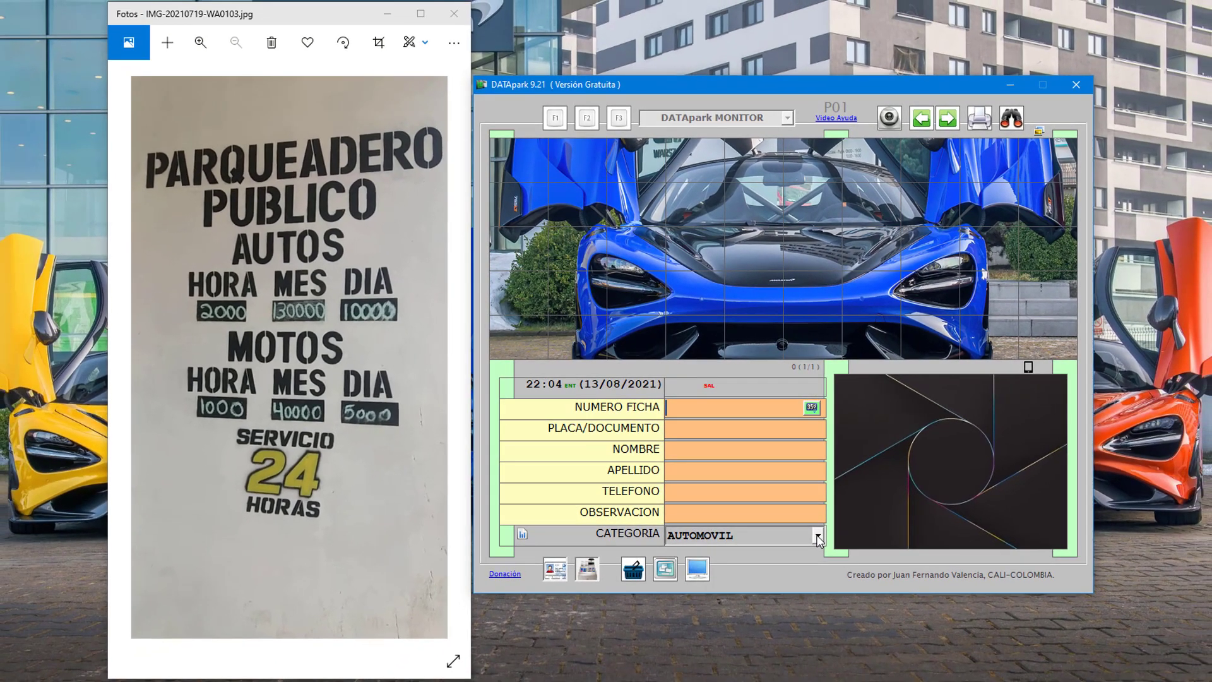
Check which categories the main form's CATEGORIA list offers, leaving AUTOMOVIL selected
left_click(867, 574)
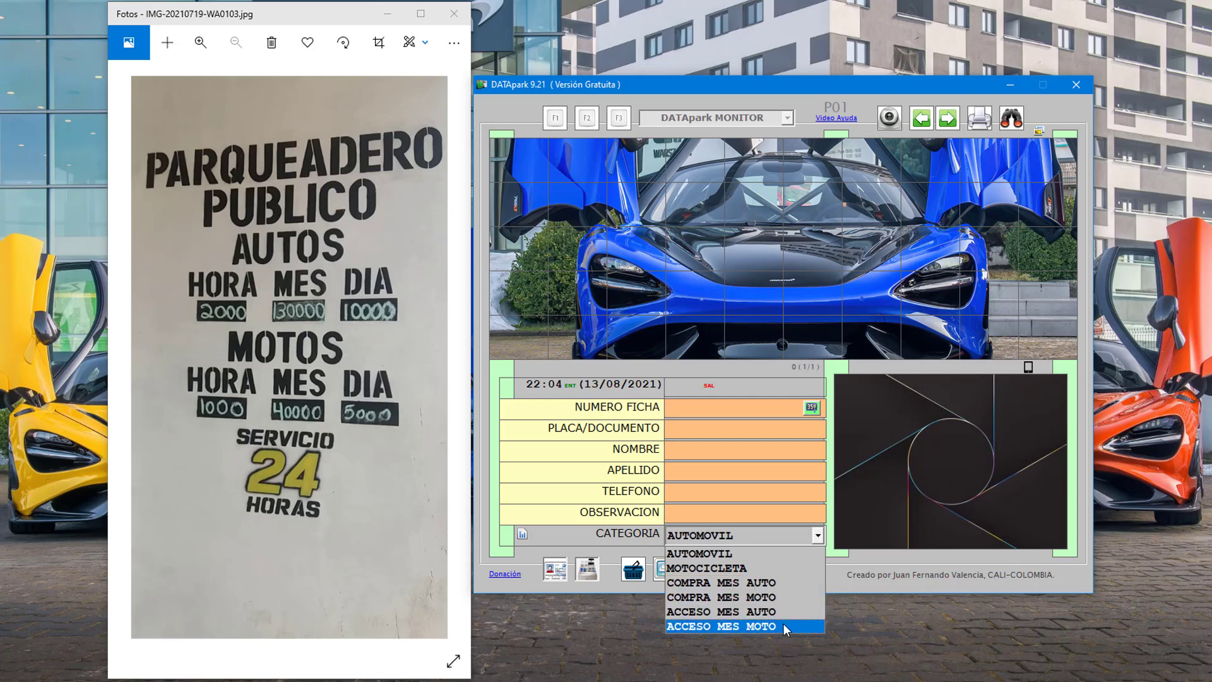
left_click(819, 538)
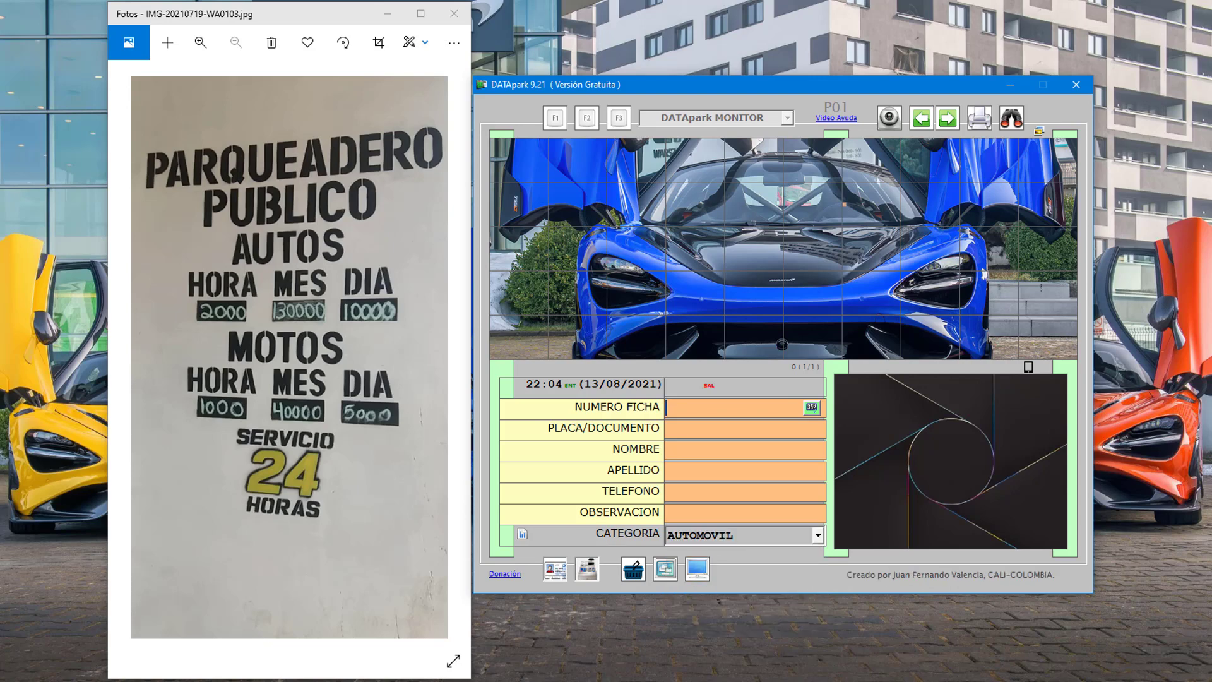